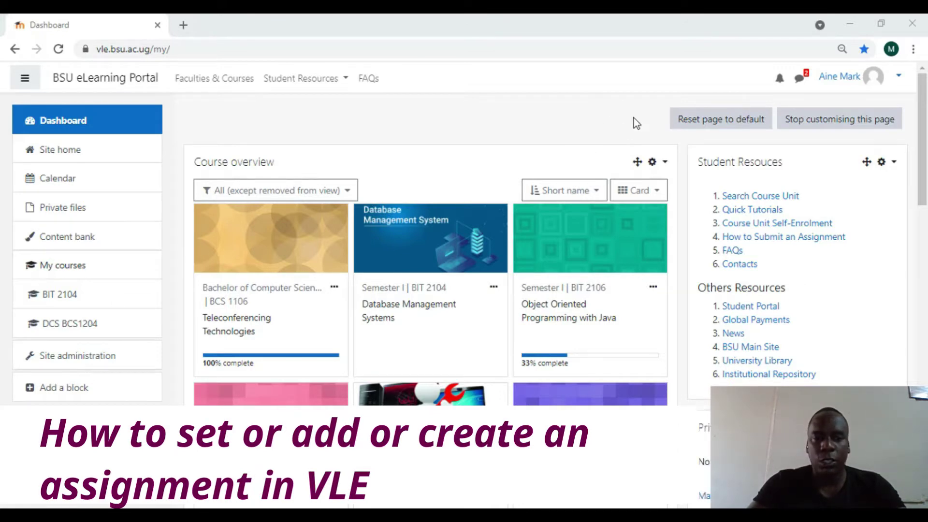
Open the ODeL course (csc 1101) from the dashboard's Recently accessed courses
{"action": "scroll", "coordinate": [535, 216], "scroll_direction": "down", "scroll_amount": 7}
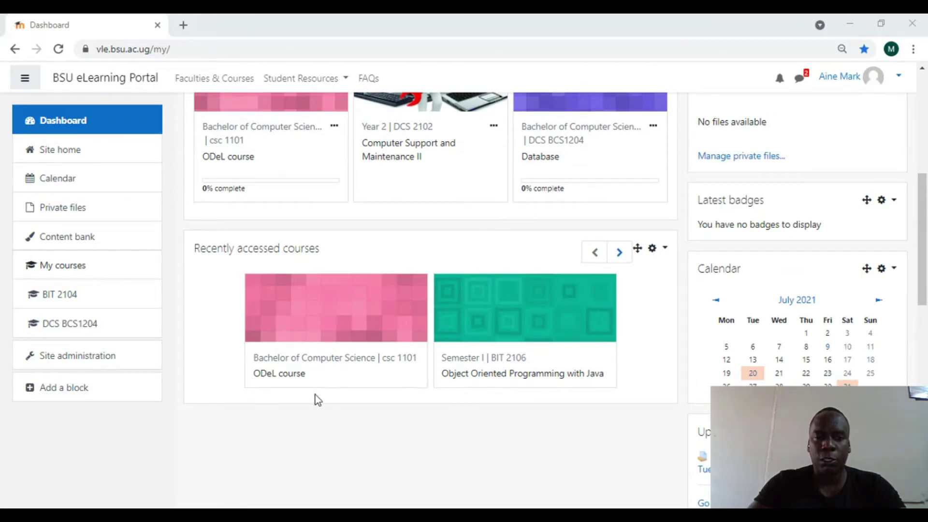
{"action": "left_click", "coordinate": [292, 375]}
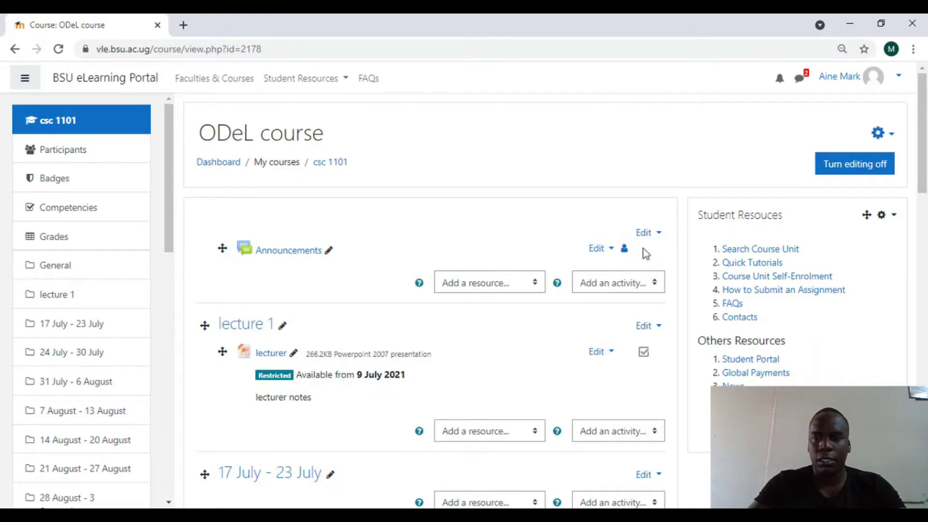
Turn course editing off and back on so every section shows edit options
{"action": "left_click", "coordinate": [850, 170]}
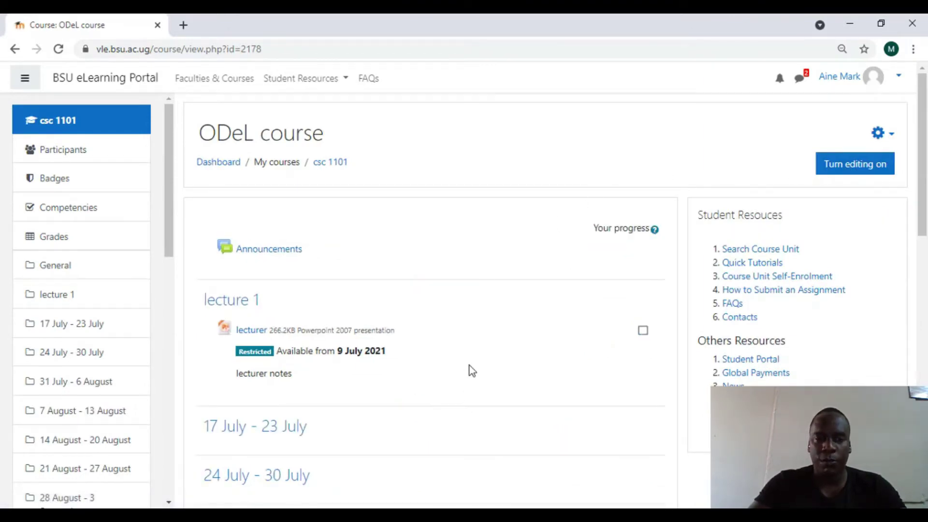
{"action": "scroll", "coordinate": [472, 369], "scroll_direction": "down", "scroll_amount": 3}
{"action": "scroll", "coordinate": [604, 267], "scroll_direction": "up", "scroll_amount": 3}
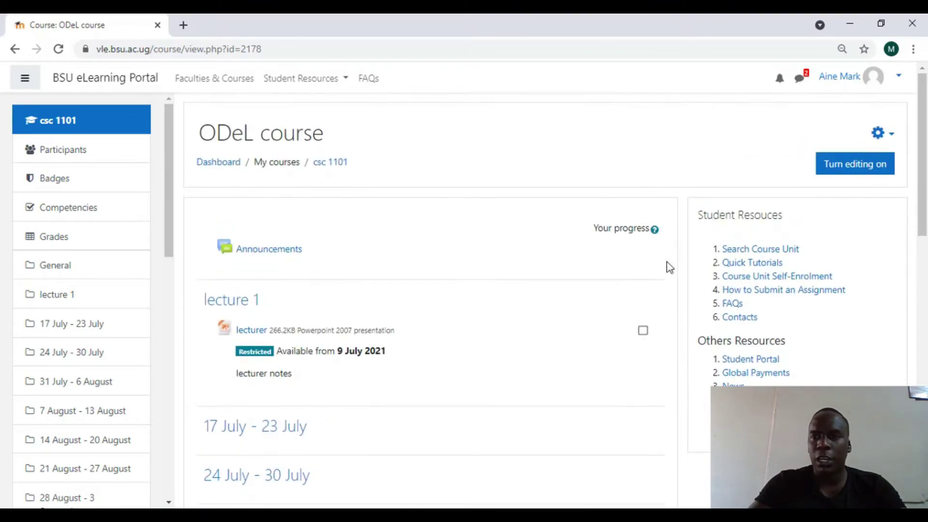
{"action": "left_click", "coordinate": [866, 168]}
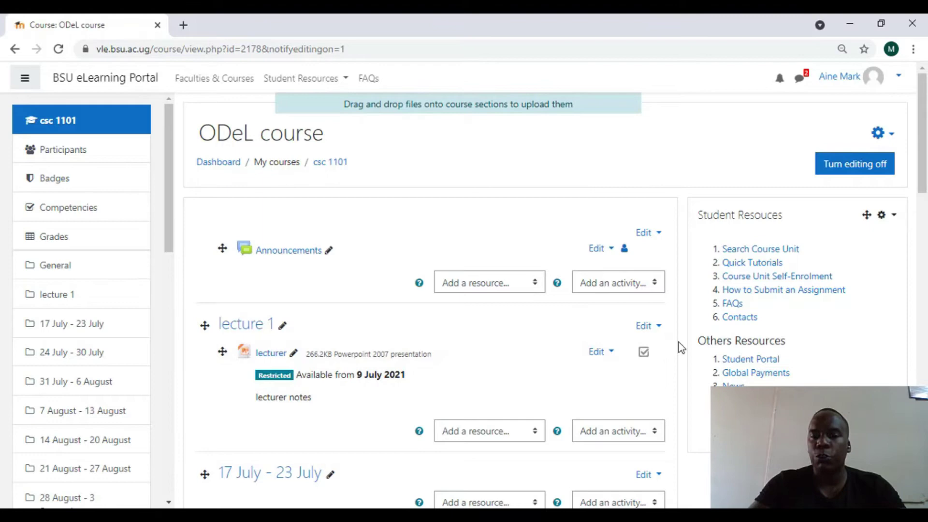
{"action": "scroll", "coordinate": [680, 348], "scroll_direction": "down", "scroll_amount": 1}
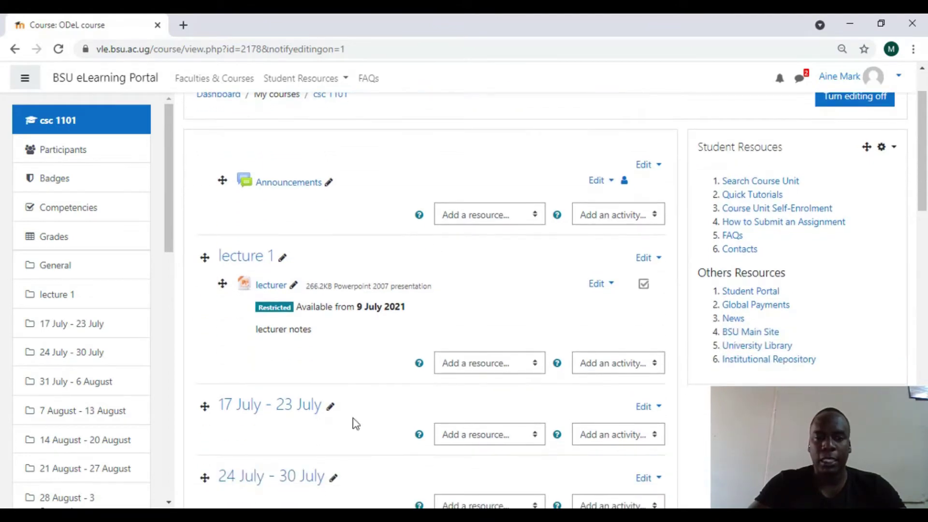
Rename the '17 July - 23 July' section to 'assignment'
{"action": "left_click", "coordinate": [331, 409]}
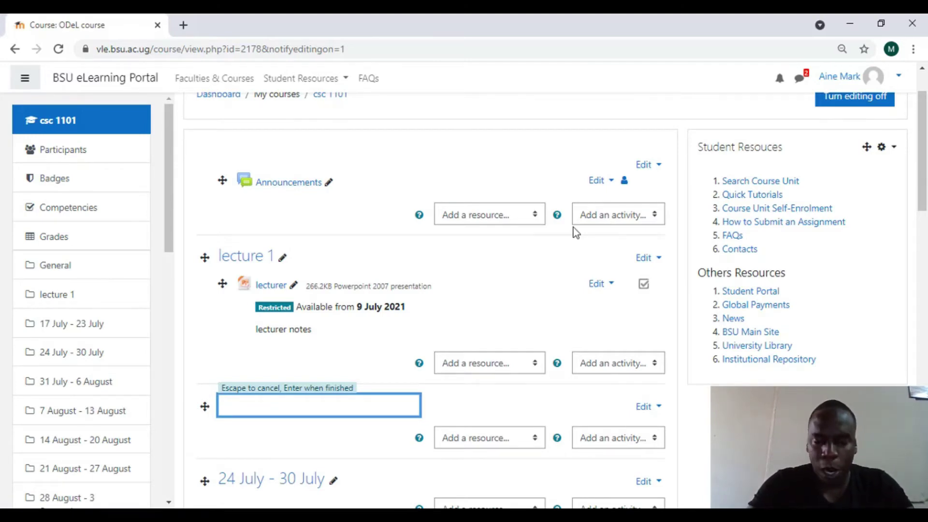
{"action": "type", "text": "ass"}
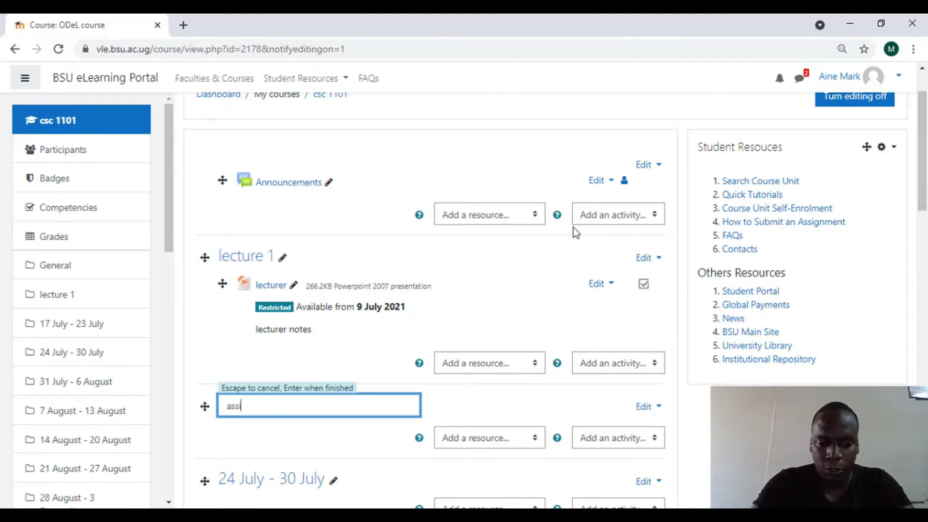
{"action": "type", "text": "ignment"}
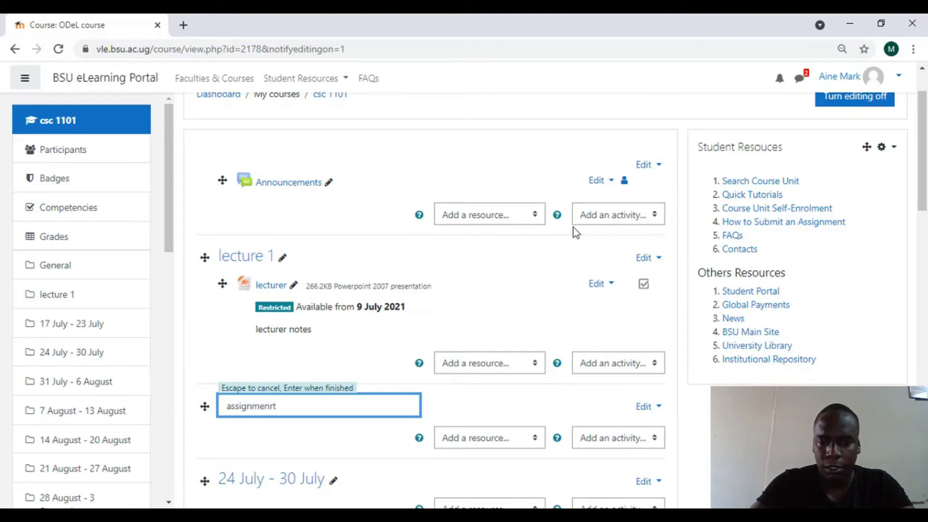
{"action": "key", "text": "BackSpace"}
{"action": "key", "text": "BackSpace"}
{"action": "type", "text": "t"}
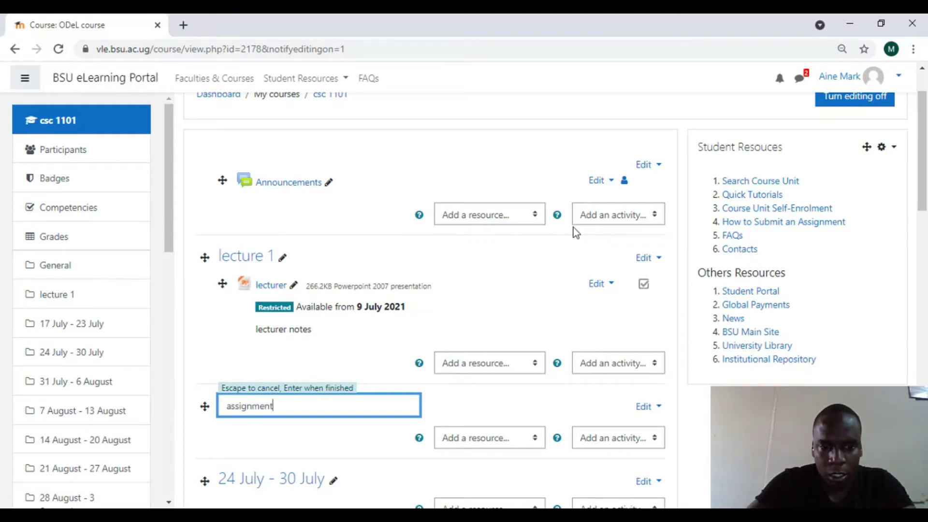
{"action": "key", "text": "Return"}
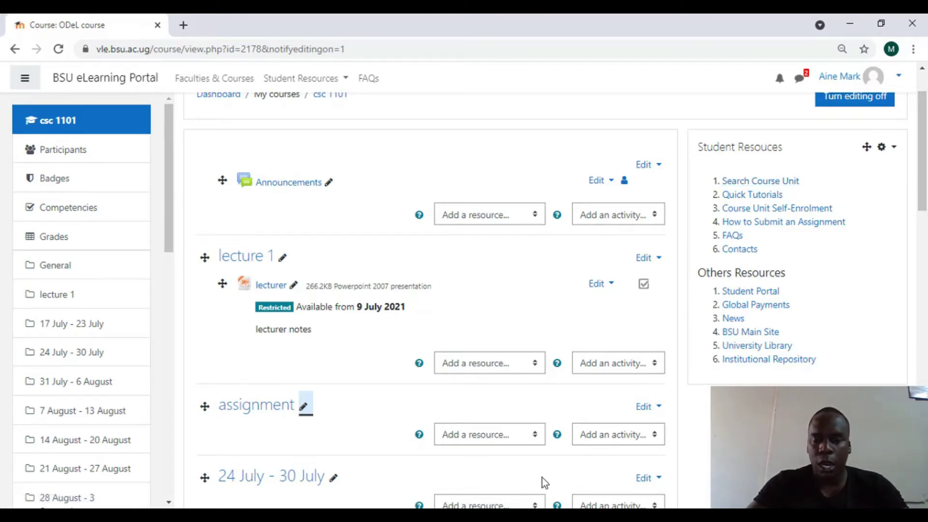
Add an Assignment activity to the assignment section, named 'assignment'
{"action": "left_click", "coordinate": [657, 438]}
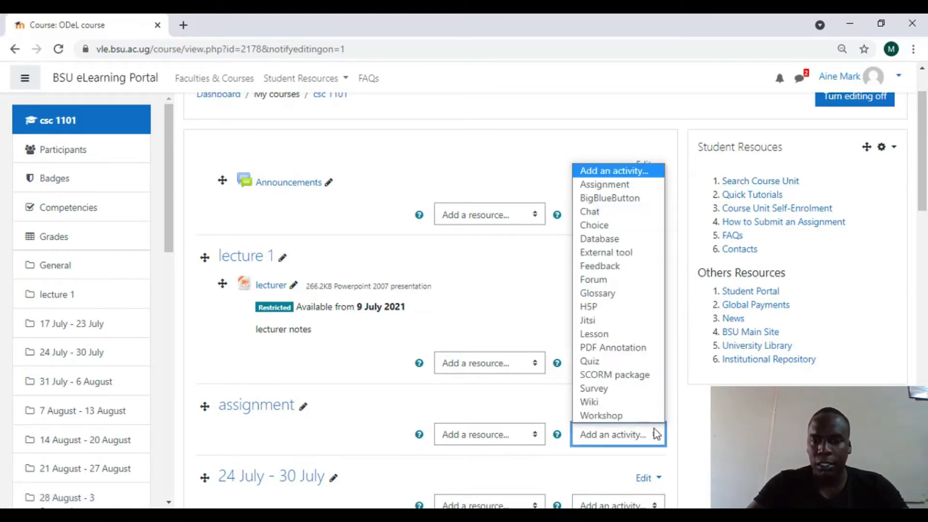
{"action": "left_click", "coordinate": [617, 190]}
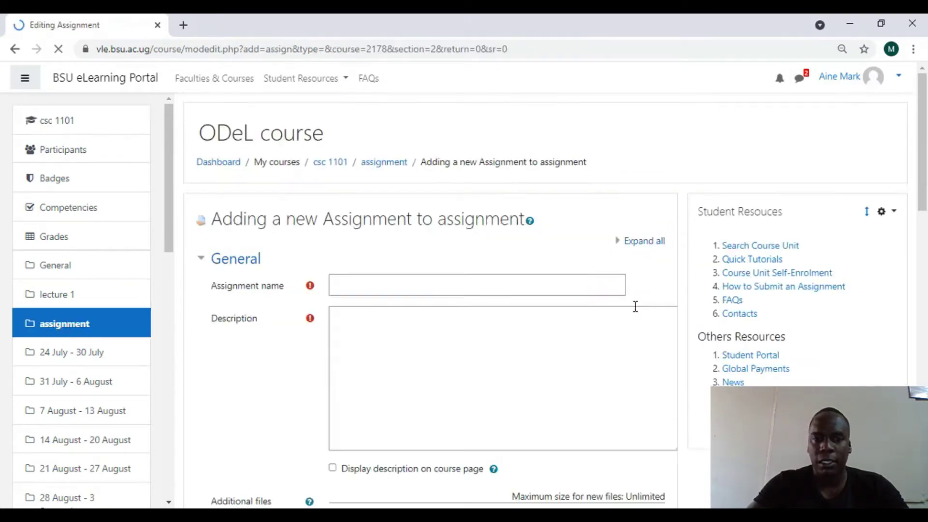
{"action": "left_click", "coordinate": [395, 282]}
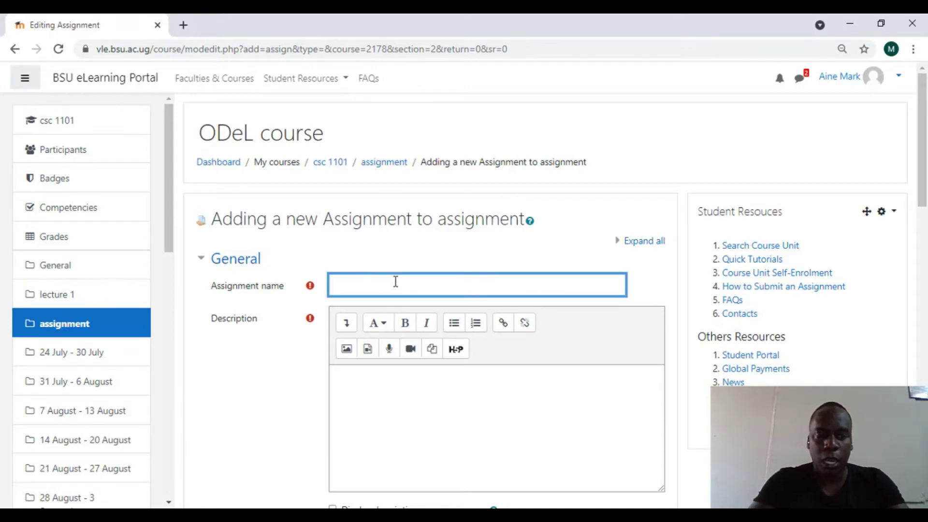
{"action": "type", "text": "a"}
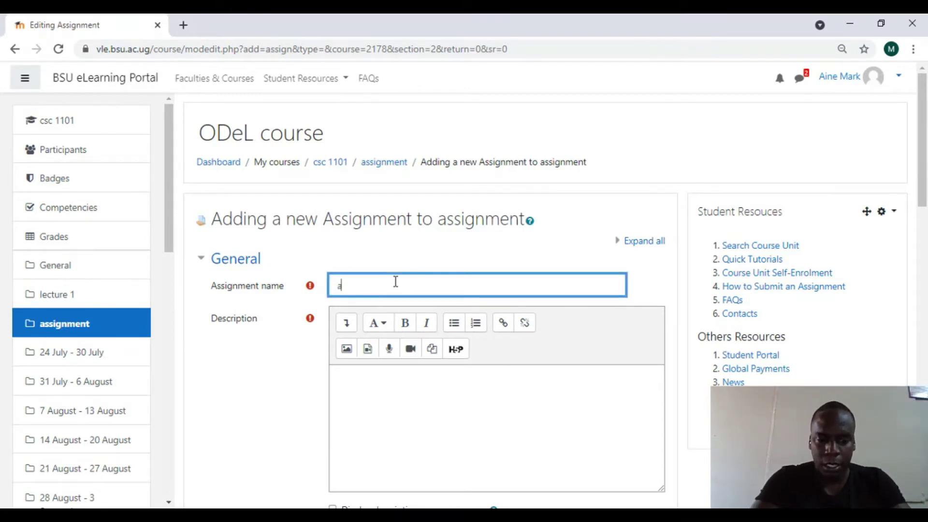
{"action": "type", "text": "ss"}
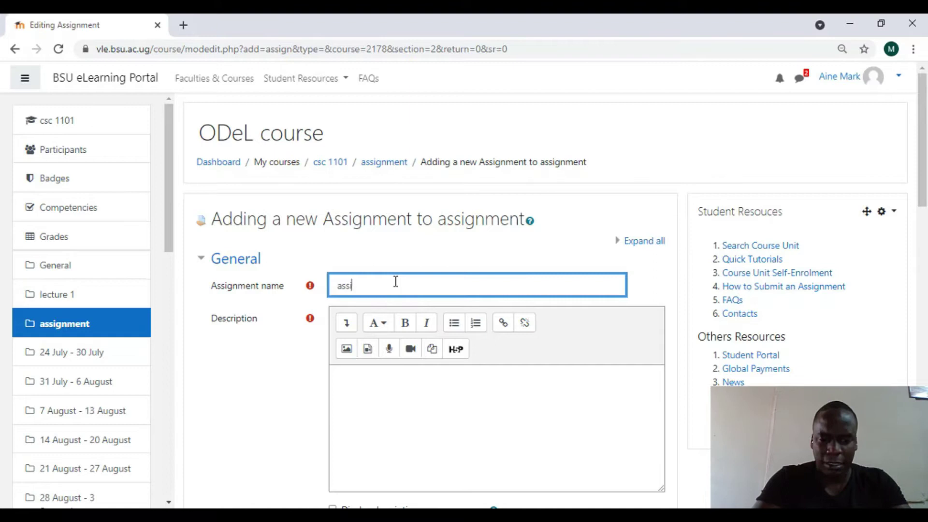
{"action": "type", "text": "ignment"}
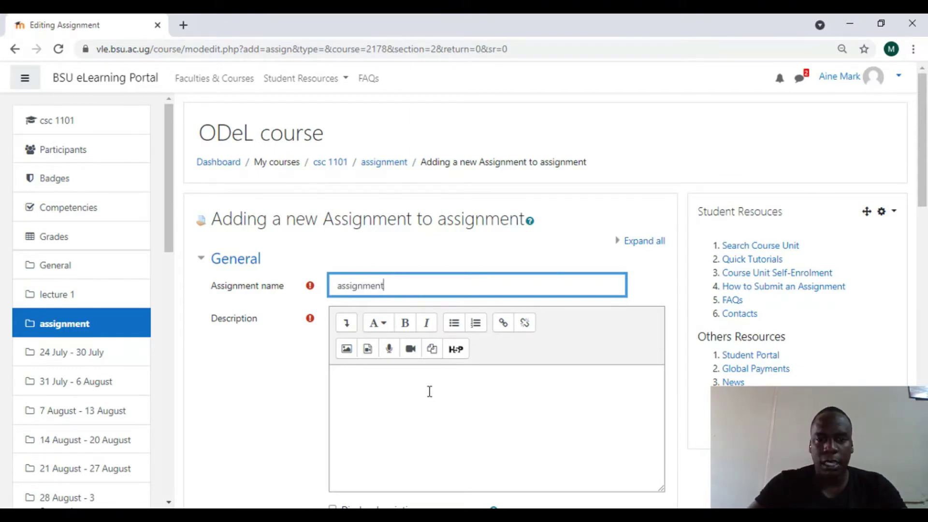
{"action": "left_click", "coordinate": [430, 392]}
{"action": "scroll", "coordinate": [678, 348], "scroll_direction": "down", "scroll_amount": 1}
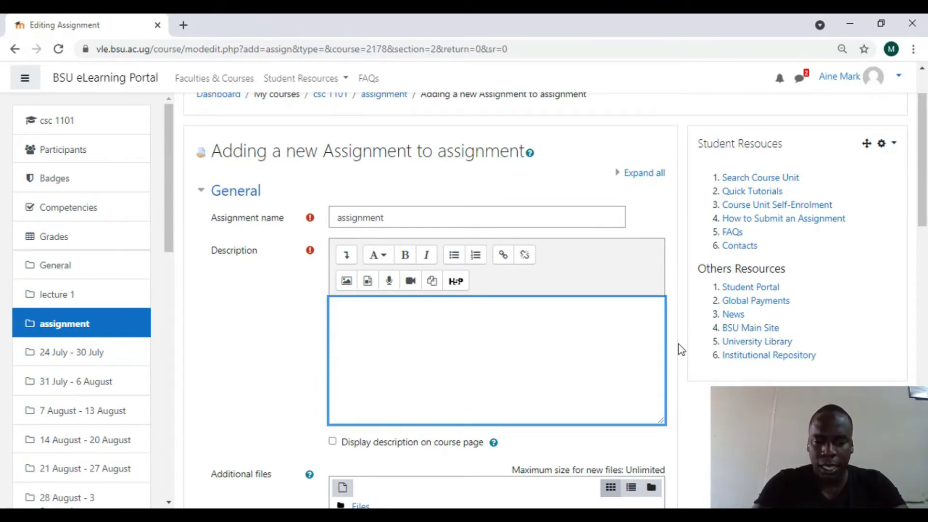
Enter the description 'adds upto 40 % of total mark' and display it on the course page
{"action": "type", "text": "add"}
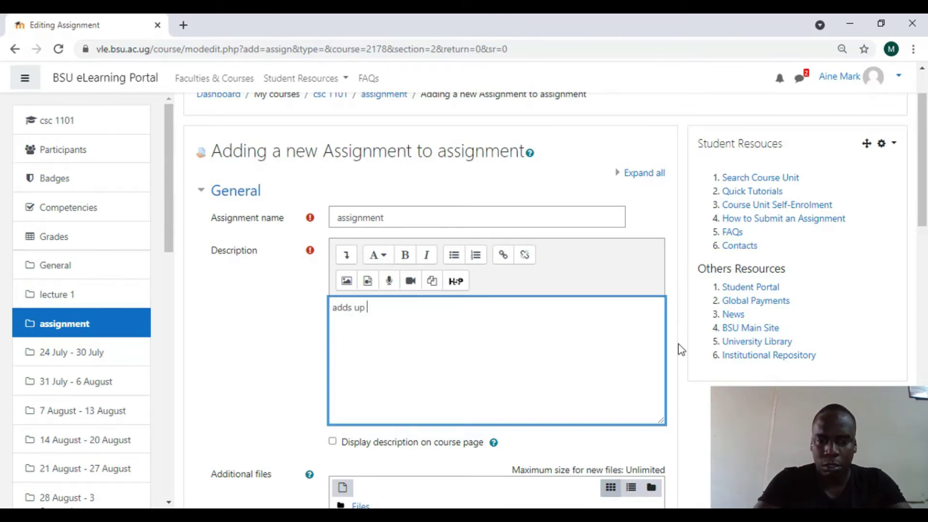
{"action": "type", "text": "s upto "}
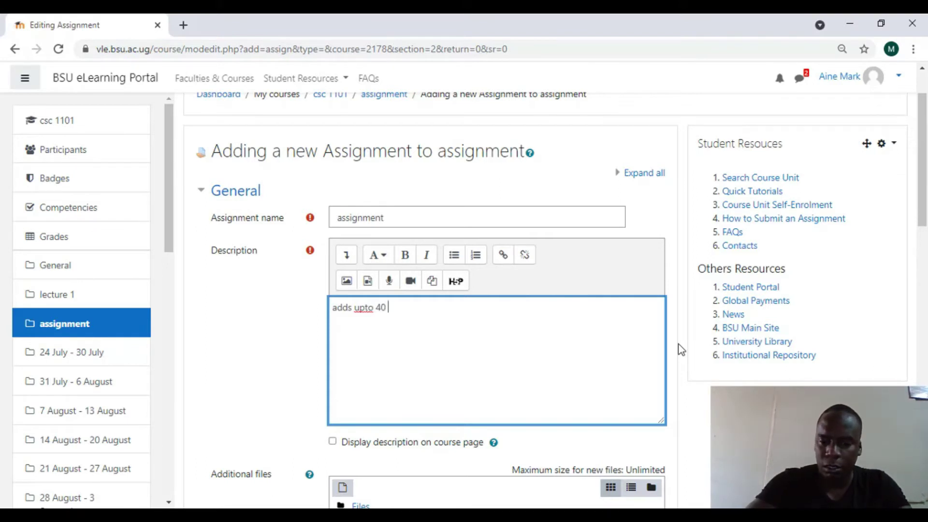
{"action": "type", "text": "40 "}
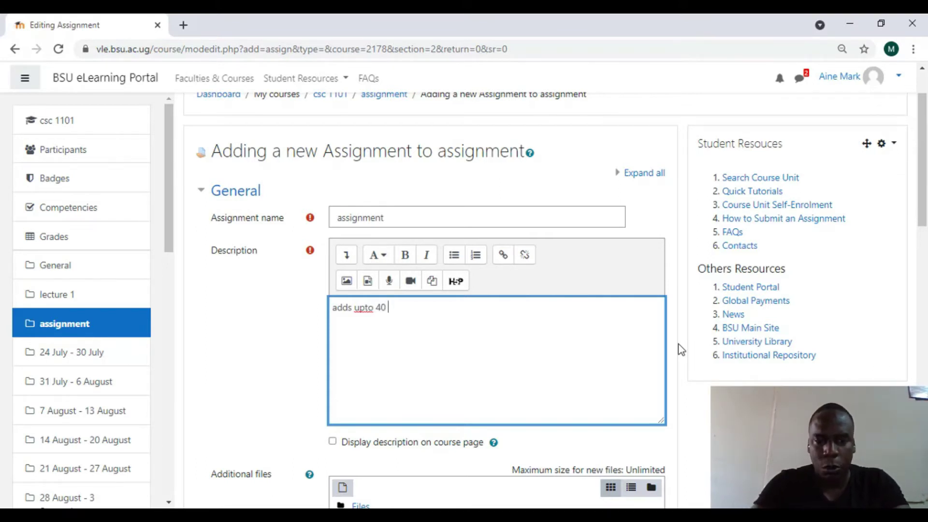
{"action": "type", "text": "%"}
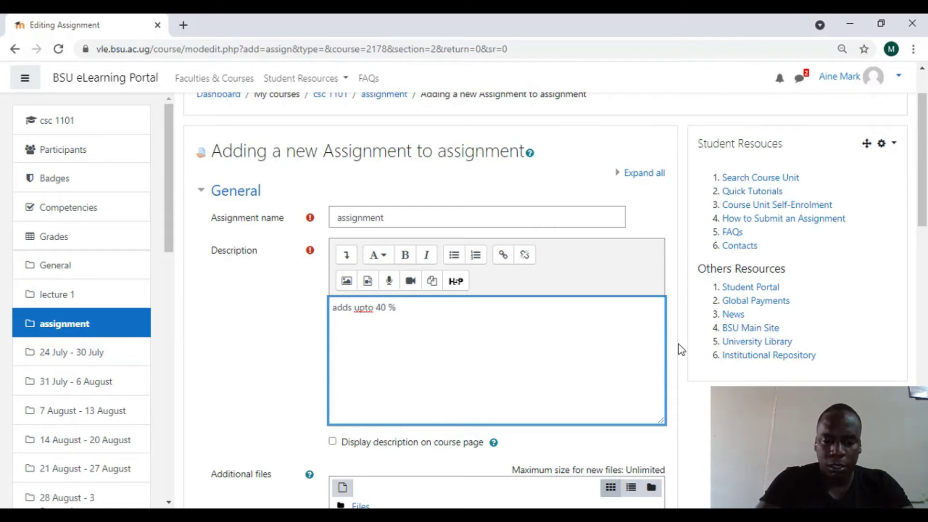
{"action": "type", "text": " of t"}
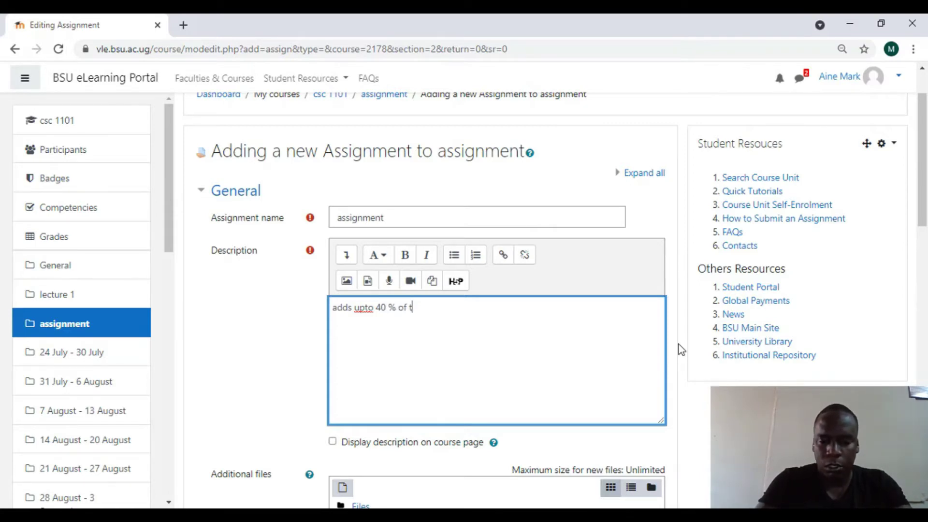
{"action": "type", "text": "otal "}
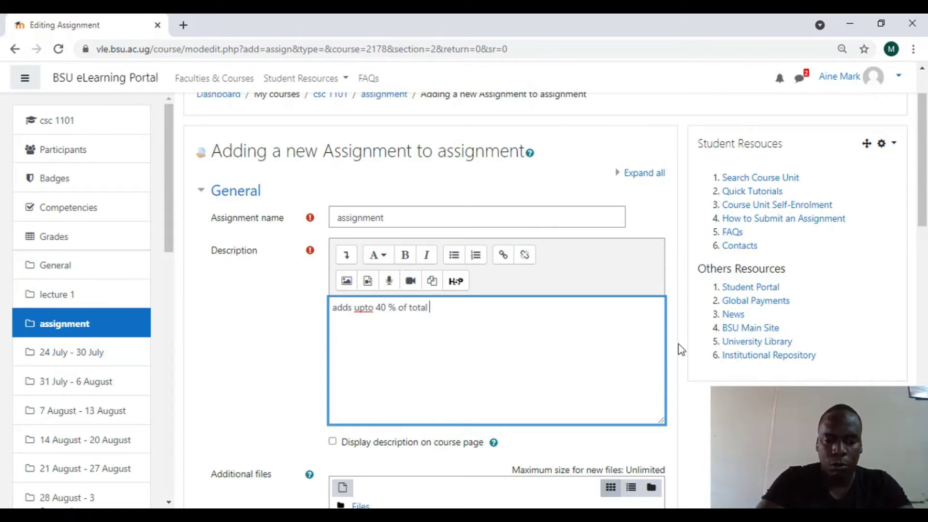
{"action": "type", "text": "mark"}
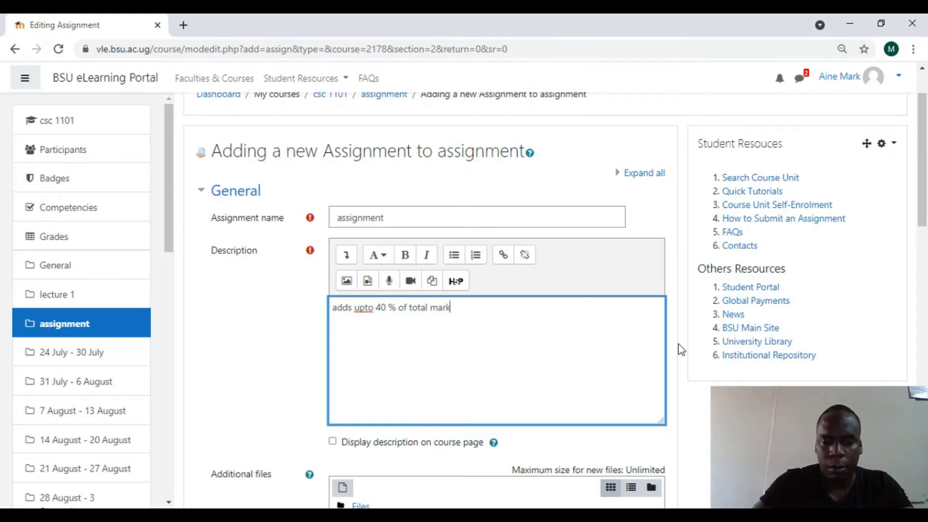
{"action": "left_click", "coordinate": [332, 440]}
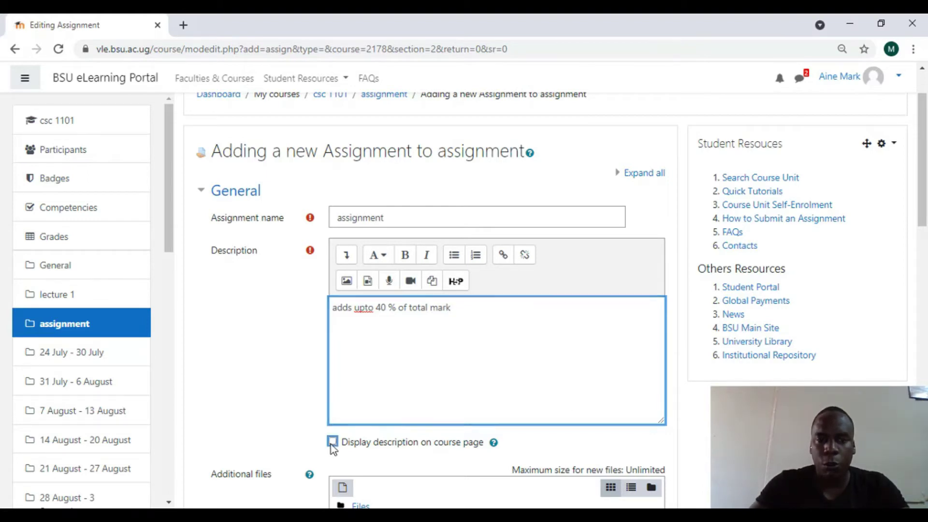
{"action": "scroll", "coordinate": [539, 327], "scroll_direction": "down", "scroll_amount": 1}
{"action": "scroll", "coordinate": [539, 327], "scroll_direction": "down", "scroll_amount": 5}
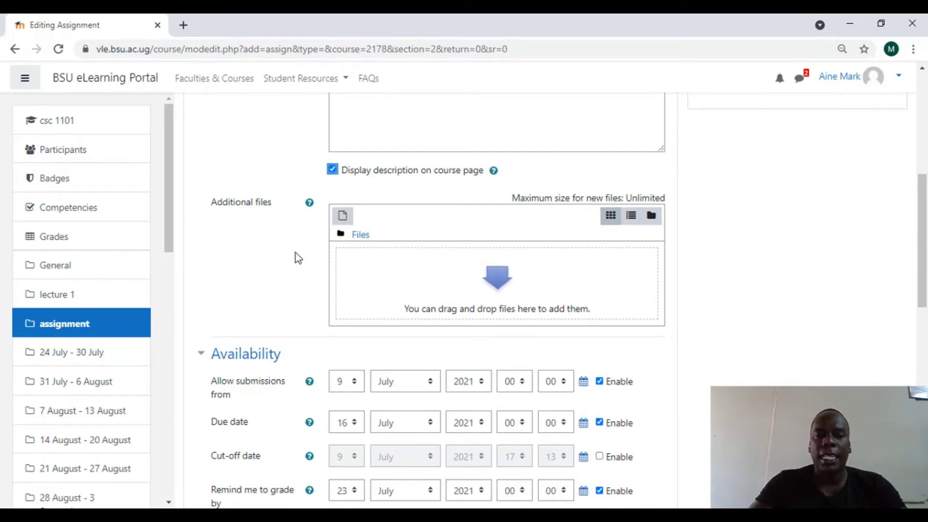
{"action": "scroll", "coordinate": [607, 259], "scroll_direction": "down", "scroll_amount": 5}
{"action": "scroll", "coordinate": [613, 257], "scroll_direction": "up", "scroll_amount": 10}
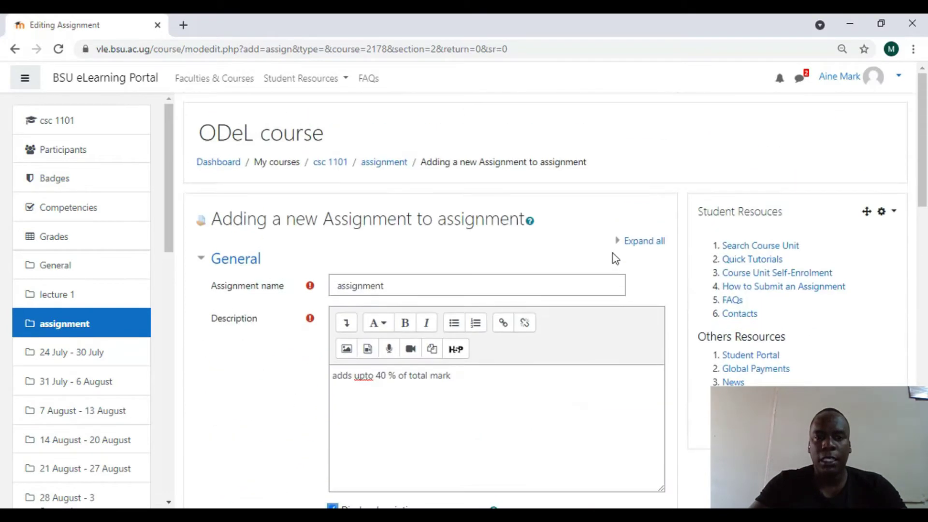
{"action": "scroll", "coordinate": [613, 257], "scroll_direction": "down", "scroll_amount": 6}
{"action": "scroll", "coordinate": [613, 258], "scroll_direction": "up", "scroll_amount": 6}
{"action": "scroll", "coordinate": [528, 269], "scroll_direction": "down", "scroll_amount": 5}
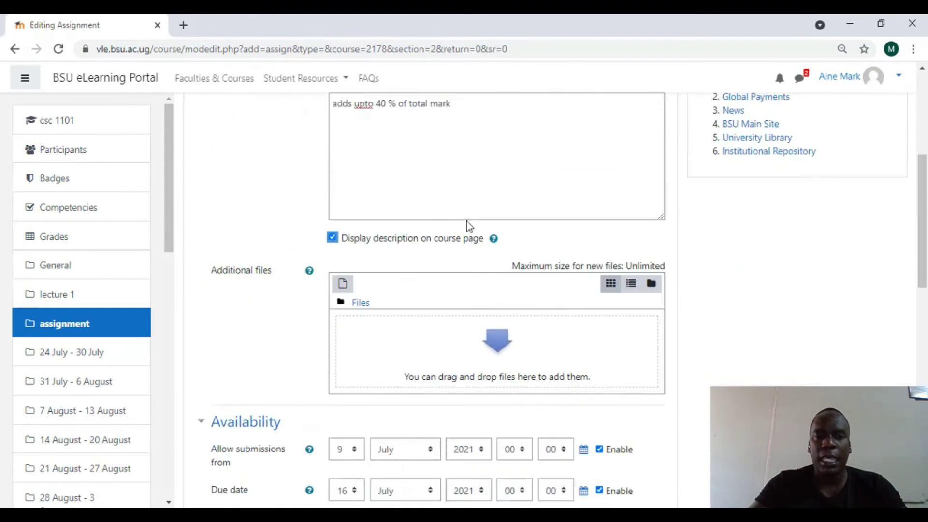
{"action": "scroll", "coordinate": [470, 239], "scroll_direction": "up", "scroll_amount": 1}
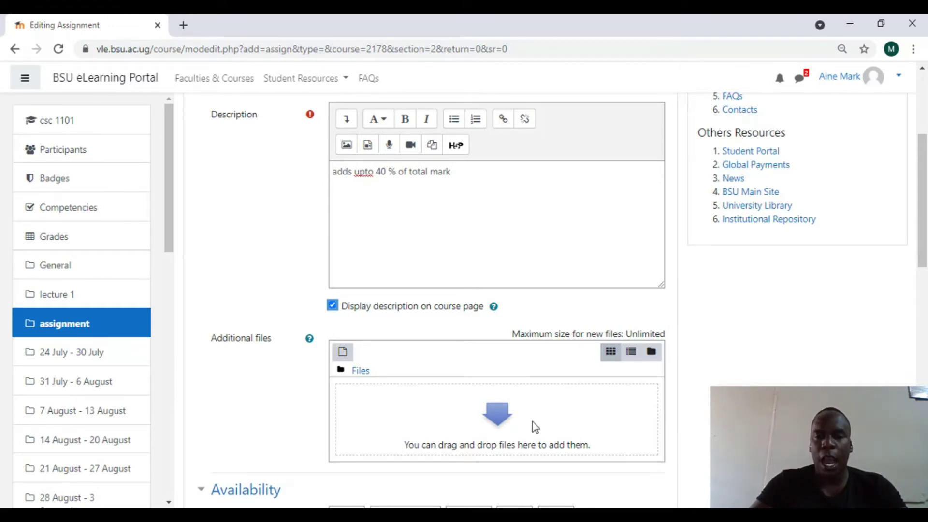
Drag assignment.docx from the desktop into Additional files, then maximize the browser again
{"action": "left_click", "coordinate": [883, 25]}
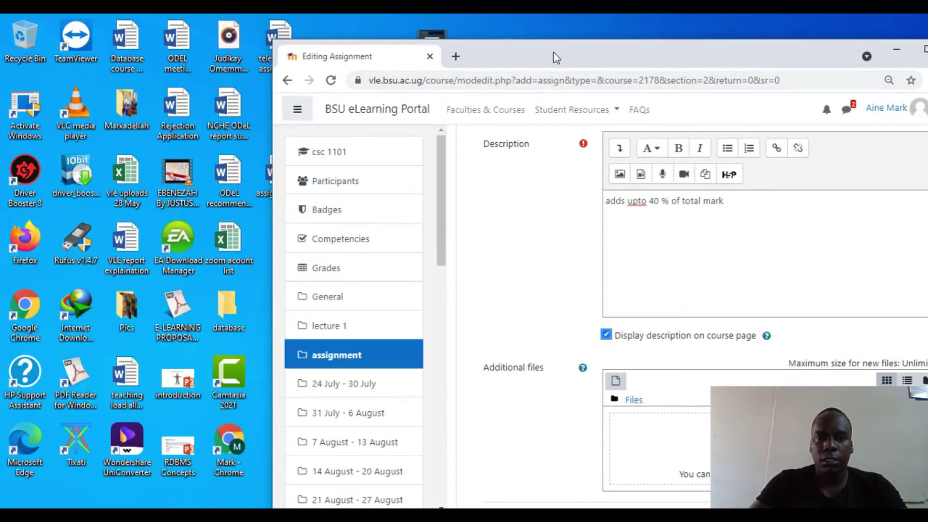
{"action": "left_click_drag", "start_coordinate": [554, 53], "coordinate": [662, 63]}
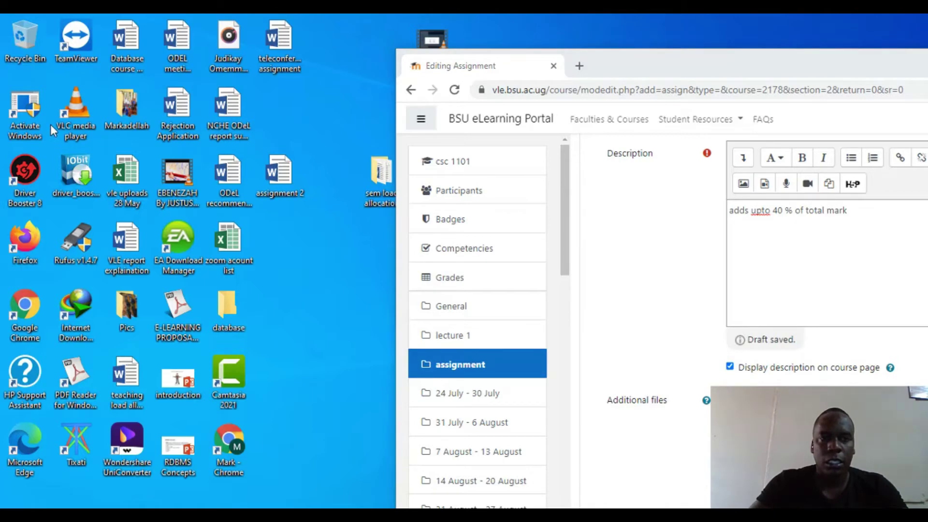
{"action": "left_click", "coordinate": [278, 42]}
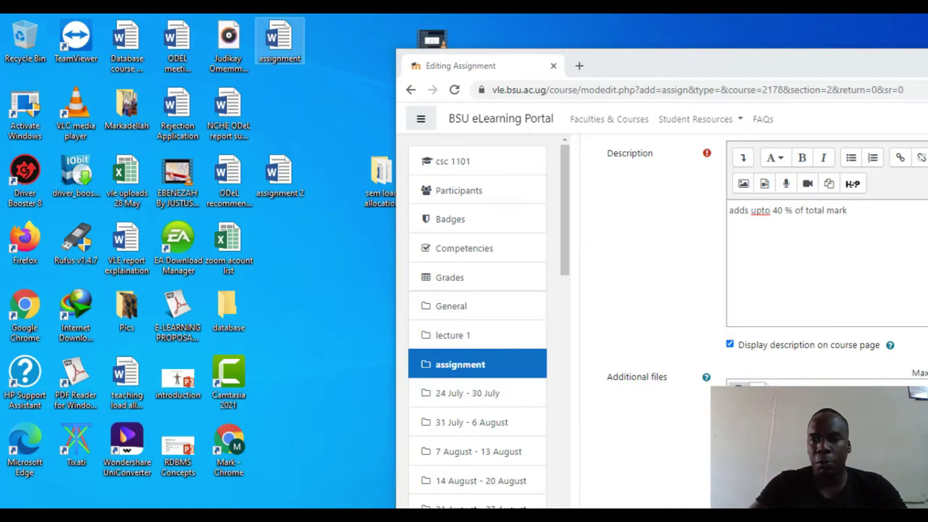
{"action": "left_click_drag", "start_coordinate": [278, 41], "coordinate": [773, 425]}
{"action": "left_click_drag", "start_coordinate": [754, 70], "coordinate": [499, 33]}
{"action": "left_click", "coordinate": [751, 23]}
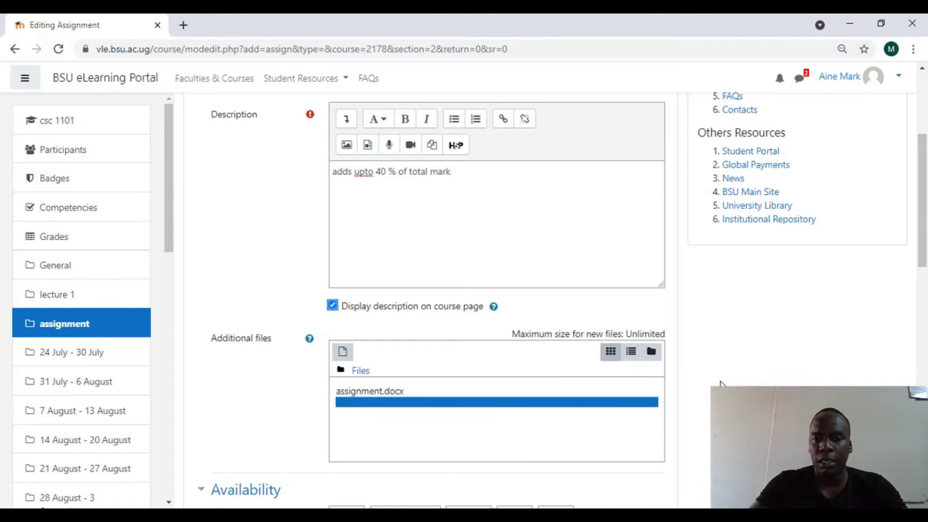
Scroll past the uploaded assignment.docx to the Availability dates, 9 July to 16 July 2021
{"action": "scroll", "coordinate": [720, 384], "scroll_direction": "down", "scroll_amount": 2}
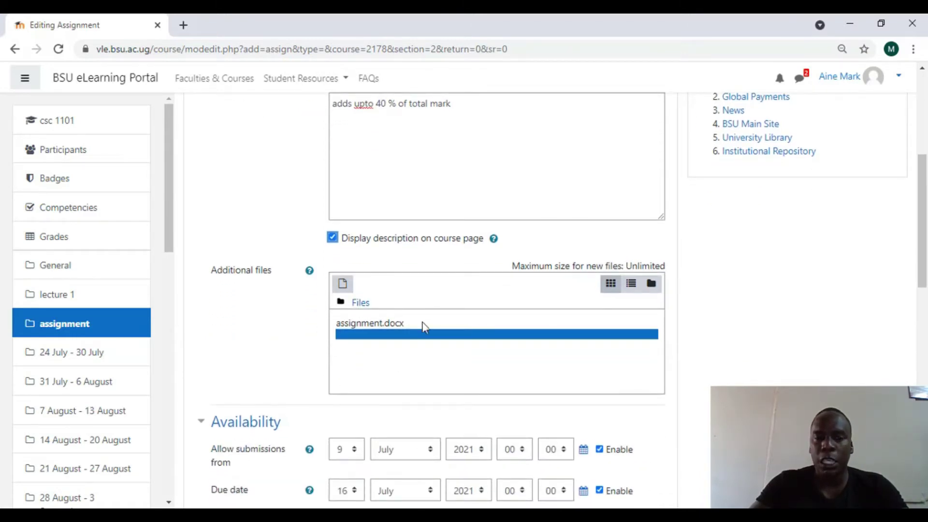
{"action": "scroll", "coordinate": [674, 324], "scroll_direction": "down", "scroll_amount": 4}
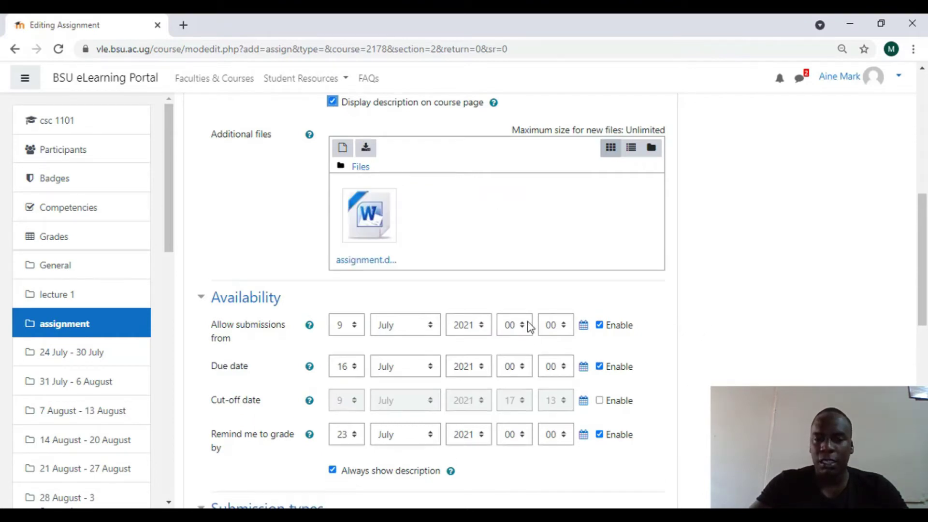
{"action": "scroll", "coordinate": [669, 338], "scroll_direction": "down", "scroll_amount": 1}
{"action": "scroll", "coordinate": [669, 334], "scroll_direction": "down", "scroll_amount": 1}
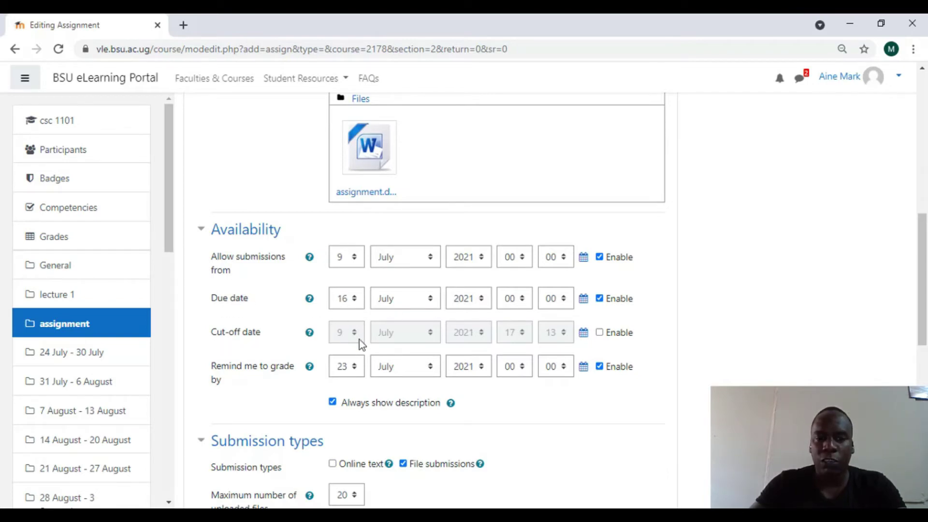
Enable the cut-off date and set it to 17 July 2021
{"action": "left_click", "coordinate": [602, 333]}
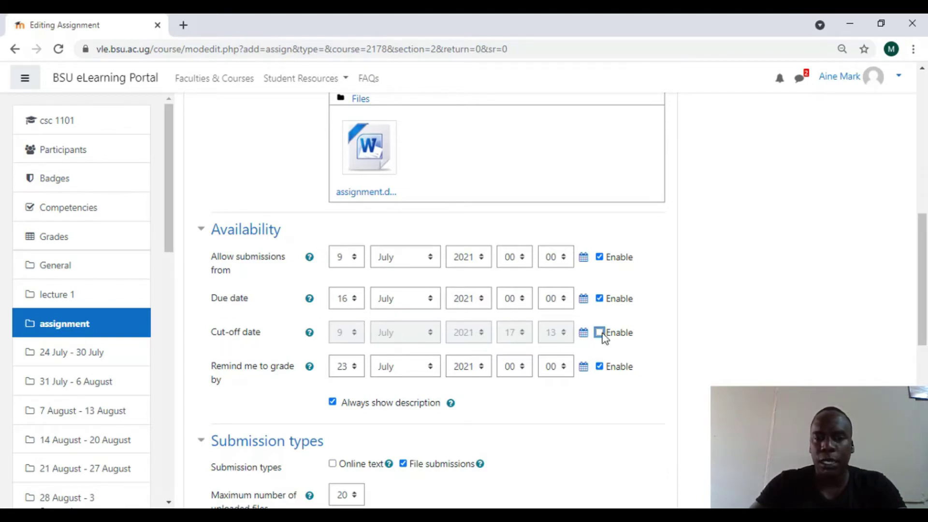
{"action": "left_click", "coordinate": [351, 333]}
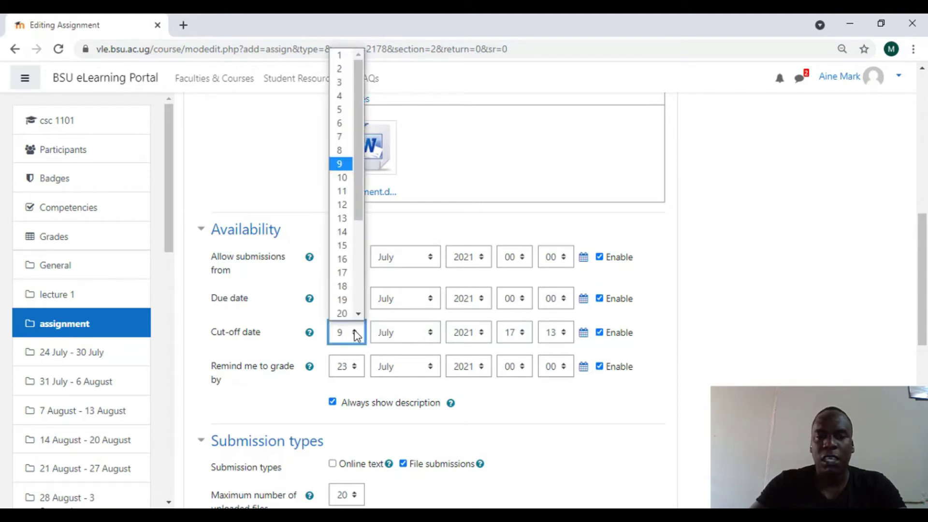
{"action": "left_click", "coordinate": [347, 260]}
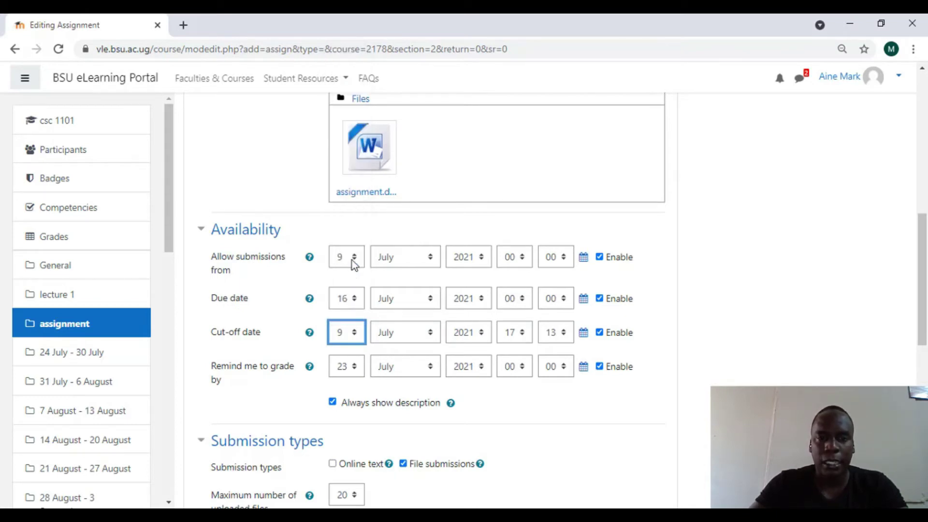
{"action": "left_click", "coordinate": [358, 337]}
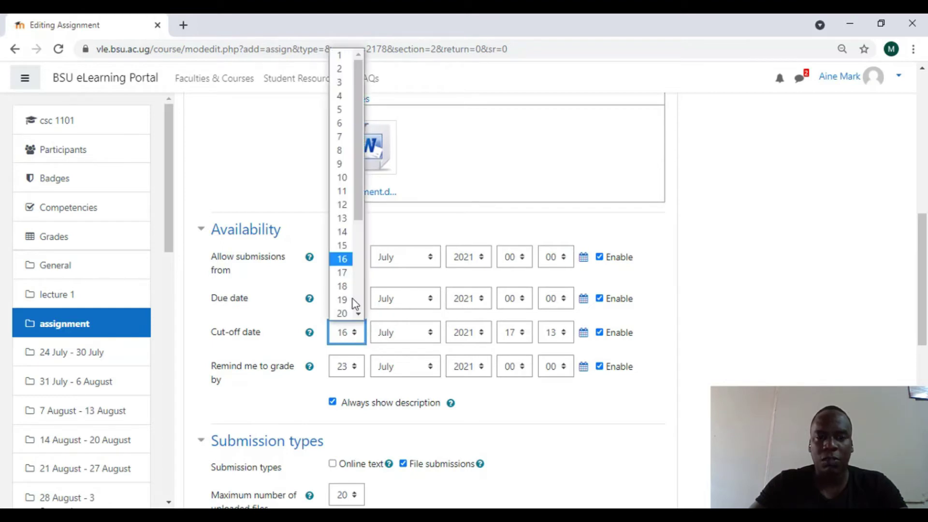
{"action": "left_click", "coordinate": [345, 273]}
{"action": "left_click", "coordinate": [700, 333]}
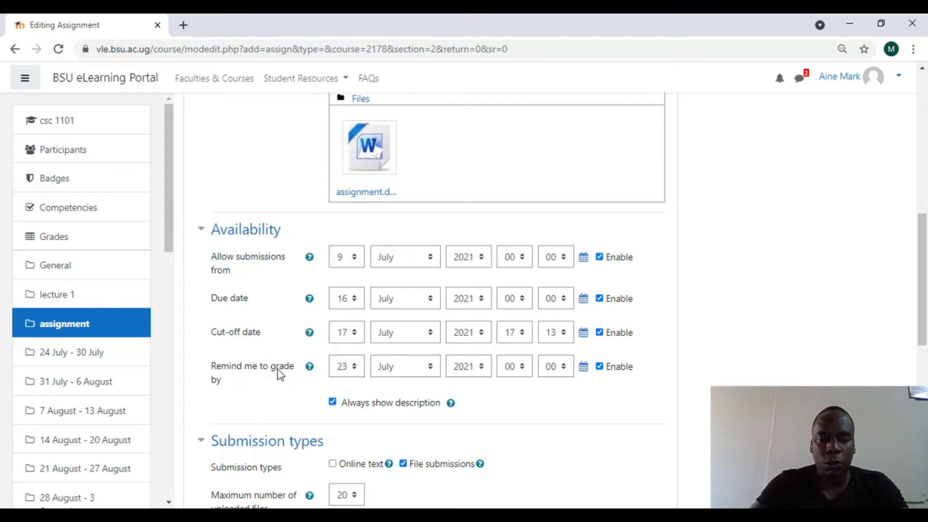
Set the 'Remind me to grade by' date to 18 July 2021
{"action": "left_click", "coordinate": [356, 367]}
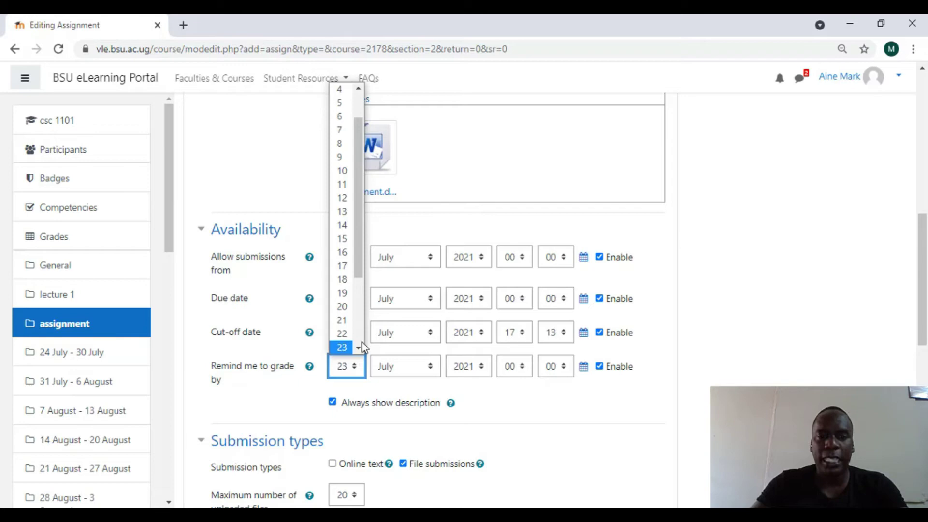
{"action": "left_click", "coordinate": [350, 280]}
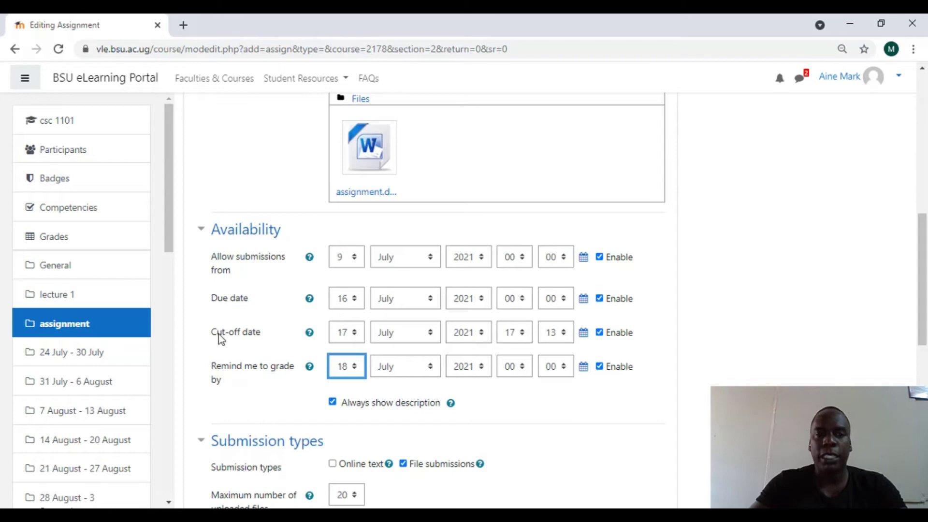
{"action": "scroll", "coordinate": [731, 286], "scroll_direction": "down", "scroll_amount": 4}
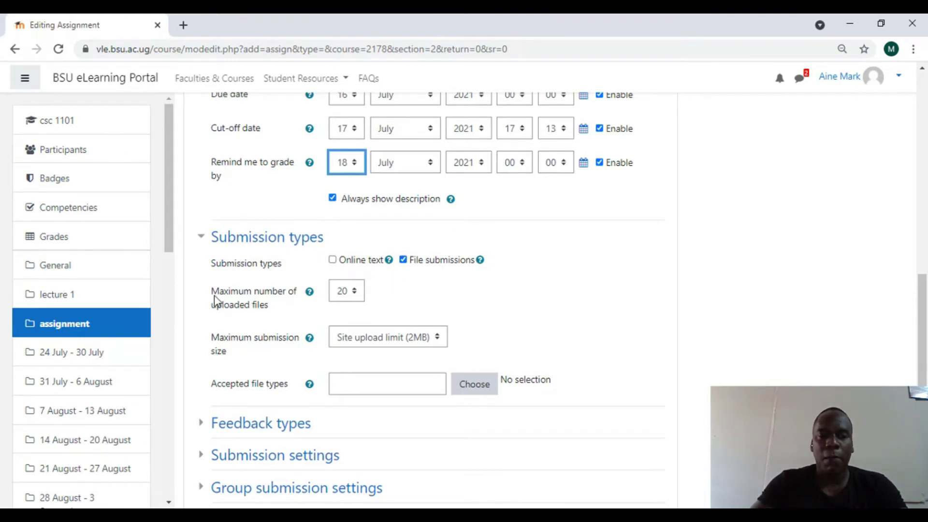
Set Maximum number of uploaded files to 1
{"action": "left_click", "coordinate": [356, 296]}
{"action": "left_click", "coordinate": [384, 26]}
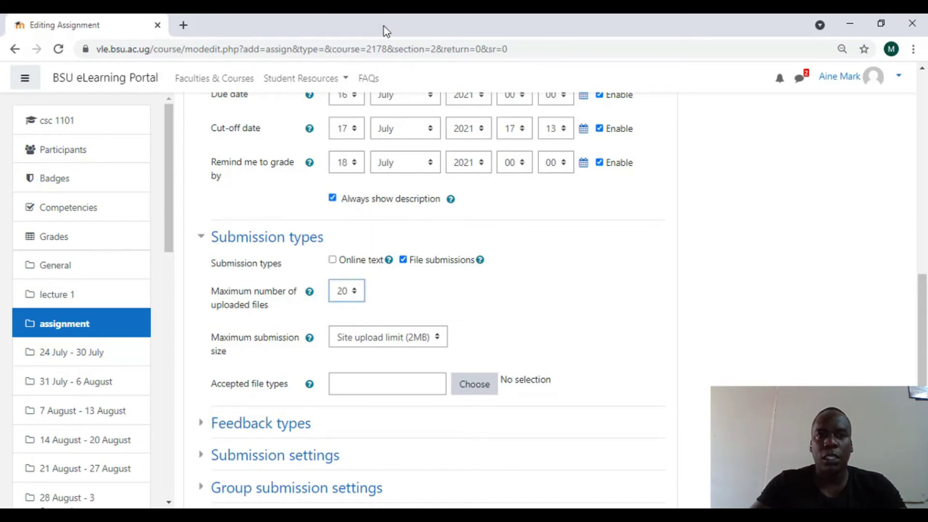
{"action": "left_click", "coordinate": [352, 298]}
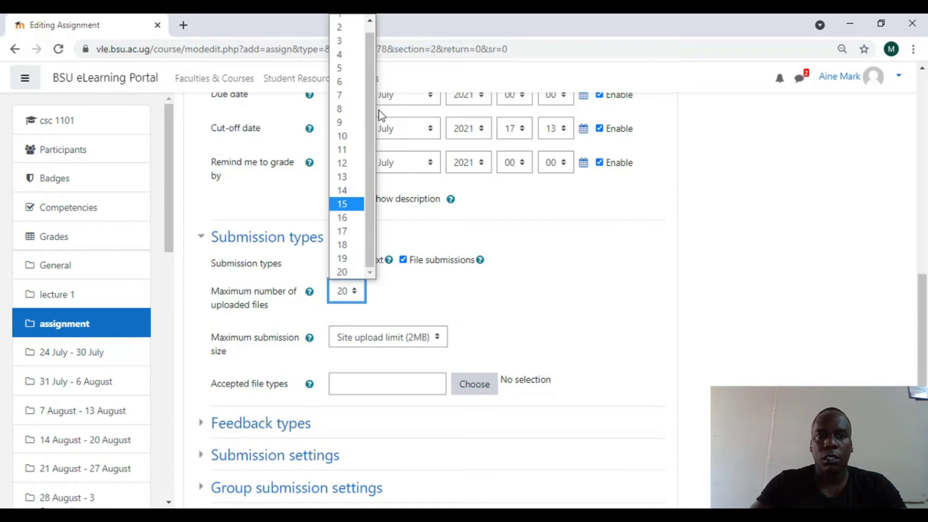
{"action": "left_click_drag", "start_coordinate": [370, 108], "coordinate": [384, 65]}
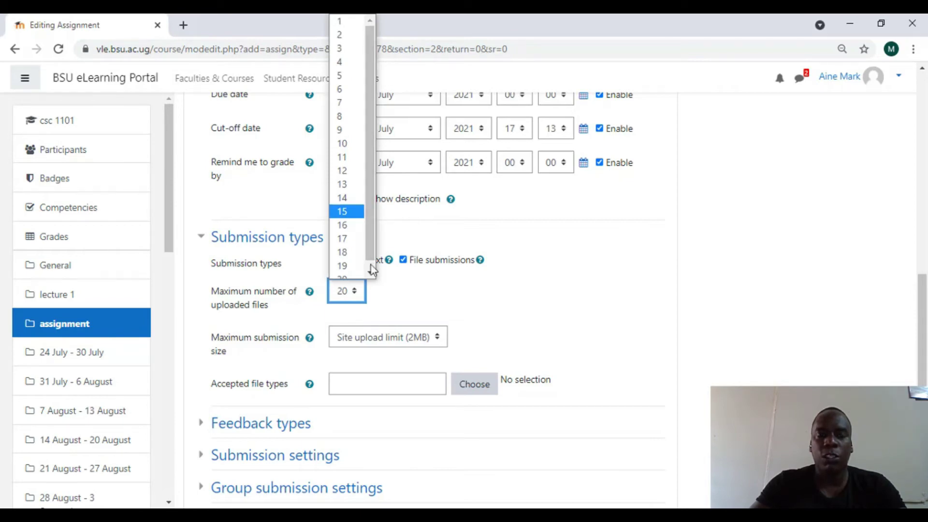
{"action": "left_click", "coordinate": [357, 22]}
{"action": "left_click", "coordinate": [667, 296]}
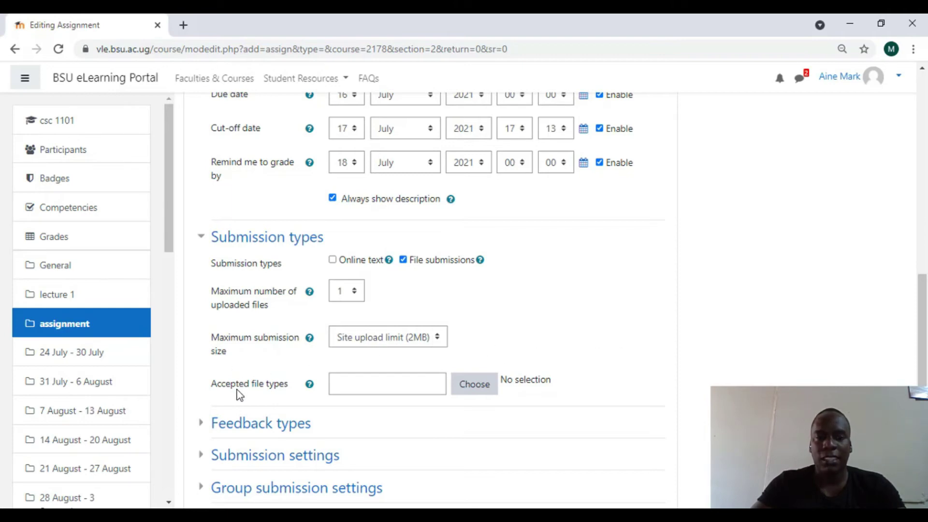
Allow Document file types .doc, .docx, .rtf, .pdf and .epub as accepted submissions
{"action": "left_click", "coordinate": [483, 386]}
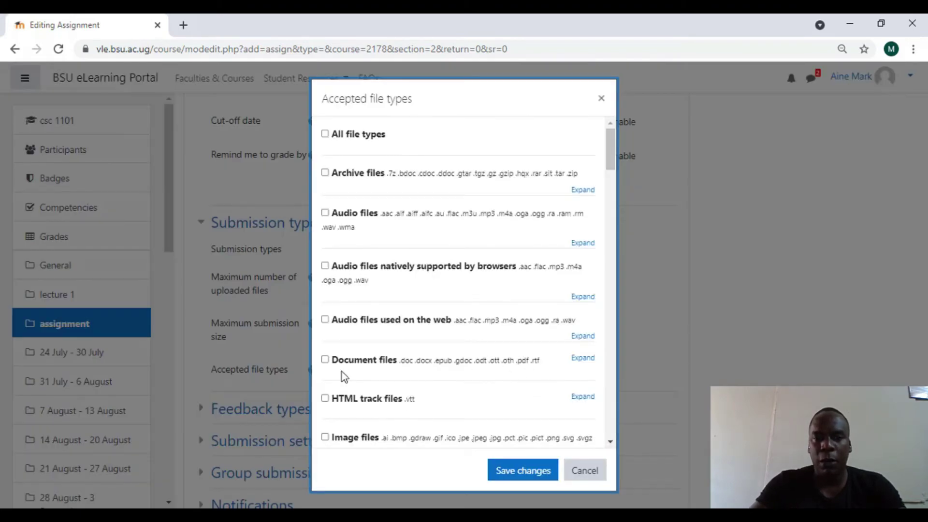
{"action": "left_click", "coordinate": [325, 360]}
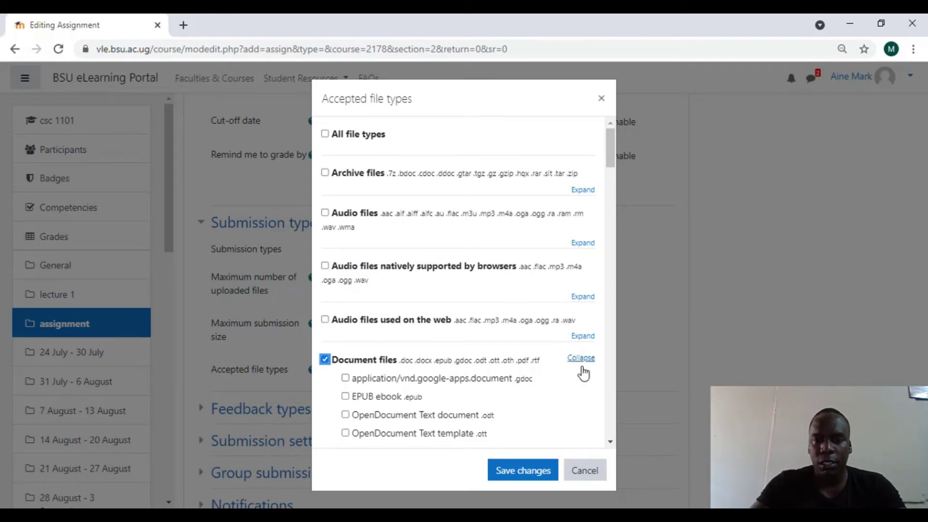
{"action": "scroll", "coordinate": [529, 379], "scroll_direction": "down", "scroll_amount": 3}
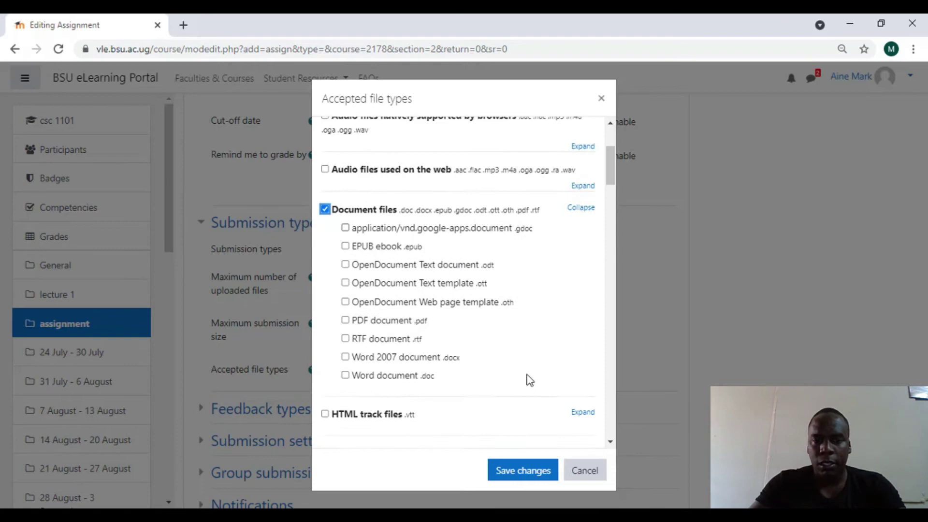
{"action": "scroll", "coordinate": [529, 379], "scroll_direction": "down", "scroll_amount": 1}
{"action": "scroll", "coordinate": [529, 379], "scroll_direction": "up", "scroll_amount": 1}
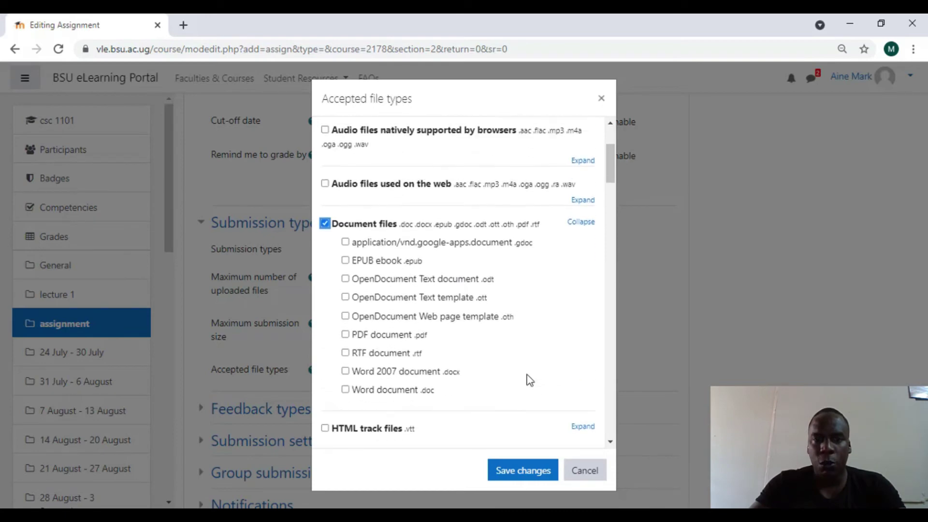
{"action": "left_click", "coordinate": [345, 389]}
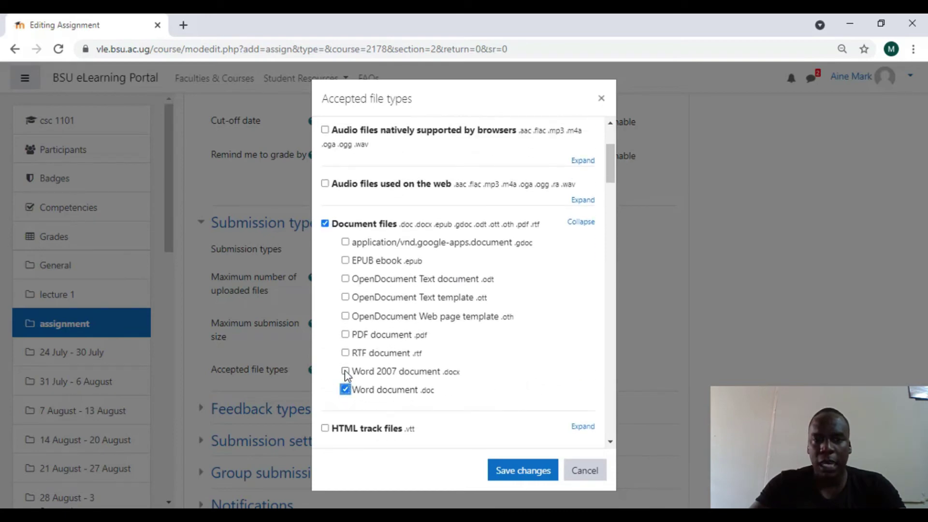
{"action": "left_click", "coordinate": [345, 371]}
{"action": "left_click", "coordinate": [345, 352]}
{"action": "left_click", "coordinate": [345, 335]}
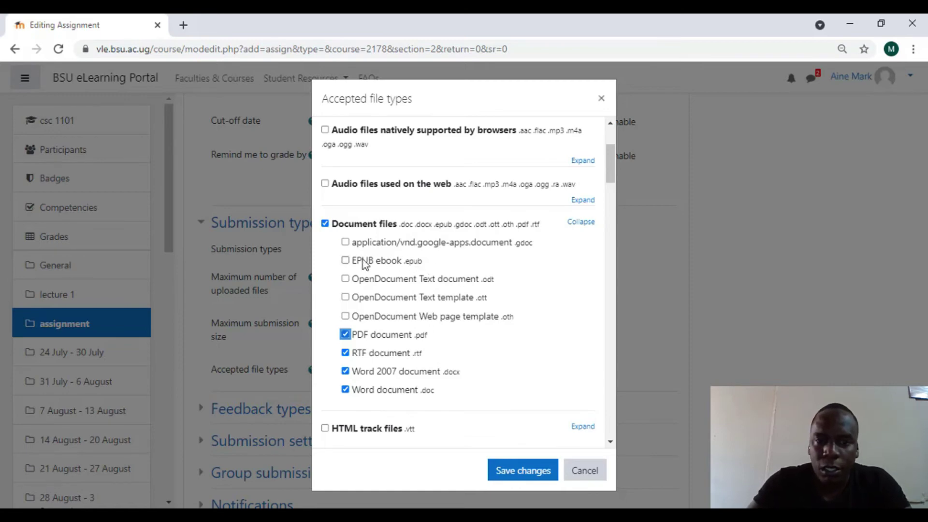
{"action": "left_click", "coordinate": [345, 261]}
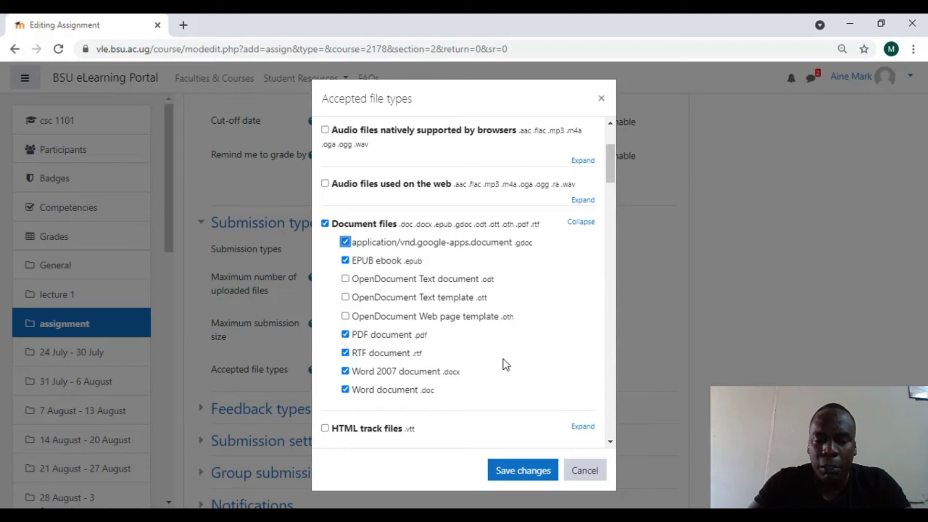
{"action": "scroll", "coordinate": [508, 369], "scroll_direction": "down", "scroll_amount": 4}
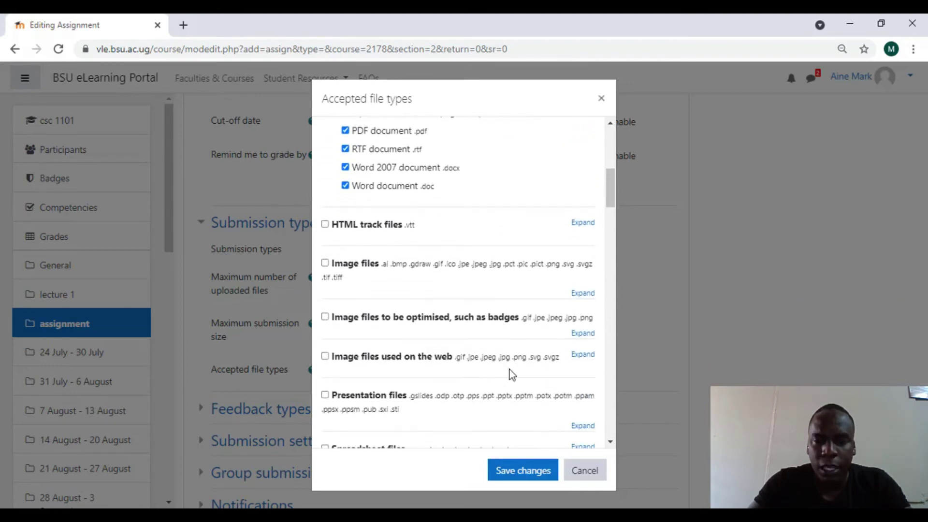
{"action": "scroll", "coordinate": [520, 375], "scroll_direction": "down", "scroll_amount": 1}
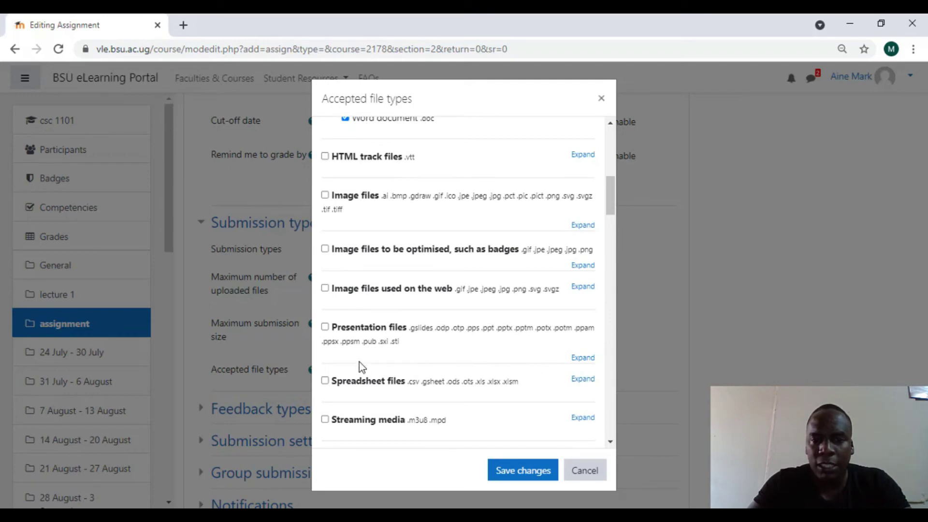
Add the Presentation types .ppt, .ppsx and .pptx to the accepted file types
{"action": "left_click", "coordinate": [325, 323]}
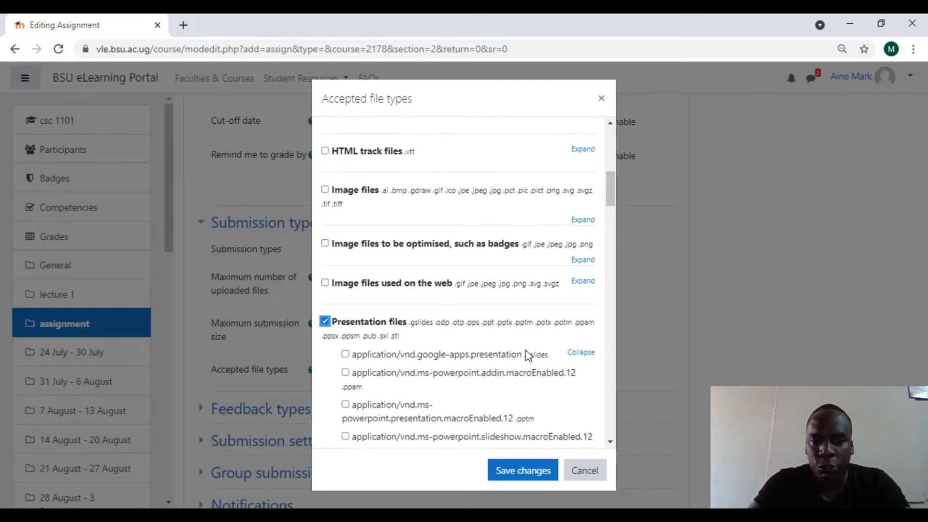
{"action": "scroll", "coordinate": [528, 355], "scroll_direction": "down", "scroll_amount": 8}
{"action": "scroll", "coordinate": [528, 355], "scroll_direction": "up", "scroll_amount": 1}
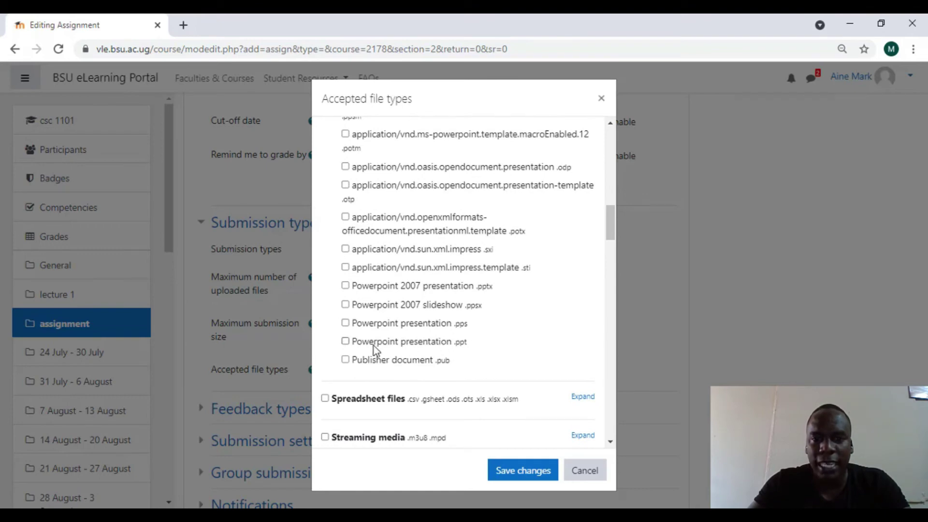
{"action": "left_click", "coordinate": [350, 343]}
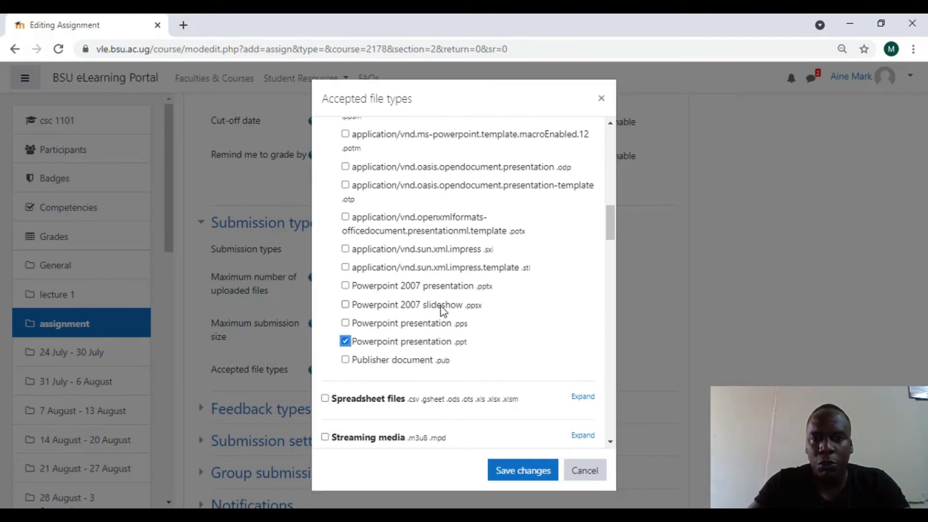
{"action": "left_click", "coordinate": [346, 307]}
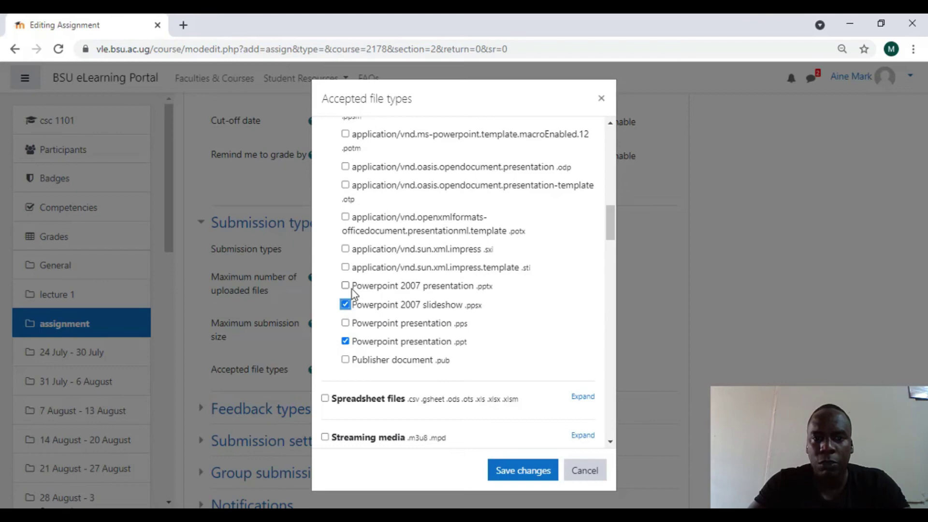
{"action": "left_click", "coordinate": [351, 288]}
{"action": "scroll", "coordinate": [520, 343], "scroll_direction": "down", "scroll_amount": 4}
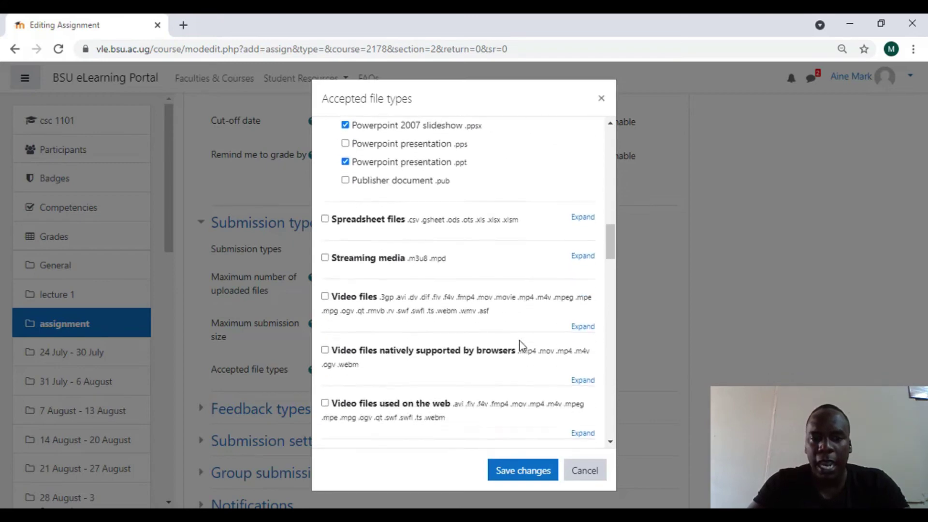
{"action": "scroll", "coordinate": [520, 343], "scroll_direction": "down", "scroll_amount": 3}
{"action": "scroll", "coordinate": [519, 346], "scroll_direction": "up", "scroll_amount": 3}
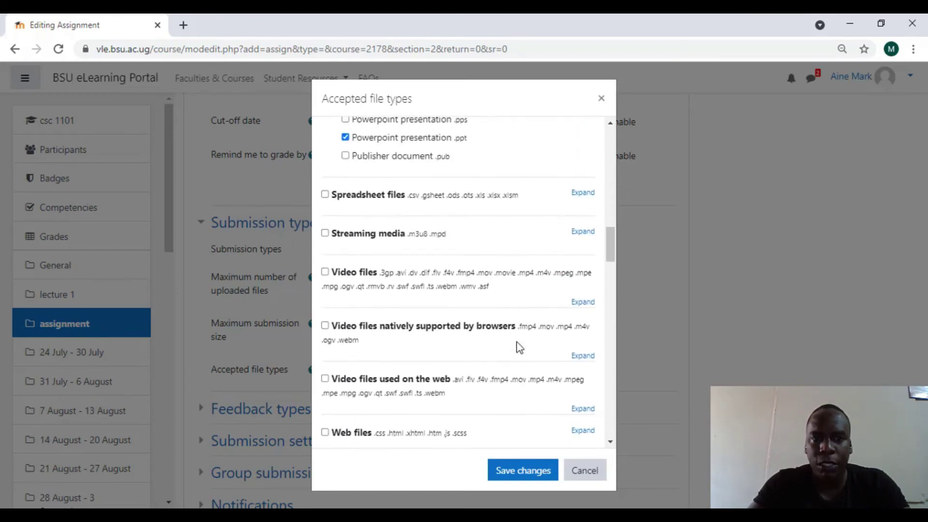
{"action": "scroll", "coordinate": [512, 346], "scroll_direction": "up", "scroll_amount": 3}
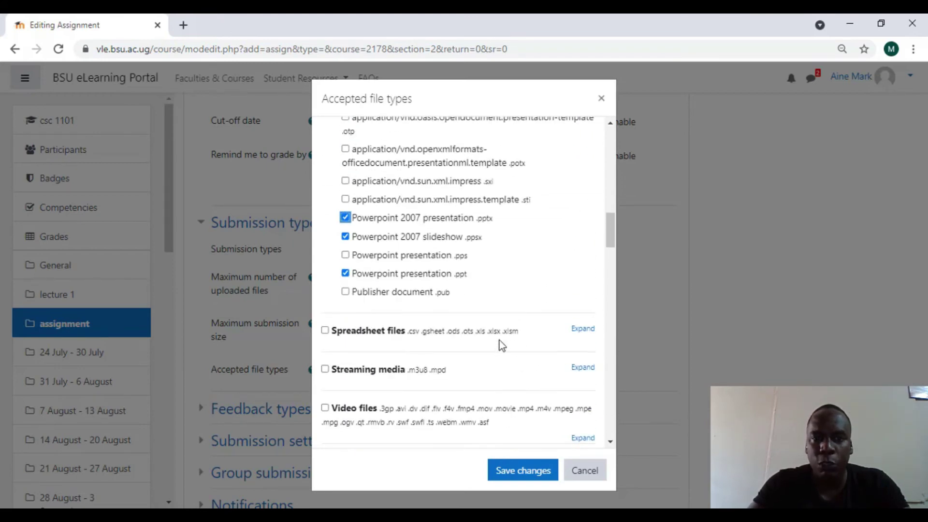
Add Spreadsheet types .xlsx and .xls and save the accepted file types
{"action": "left_click", "coordinate": [325, 331]}
{"action": "scroll", "coordinate": [473, 332], "scroll_direction": "down", "scroll_amount": 3}
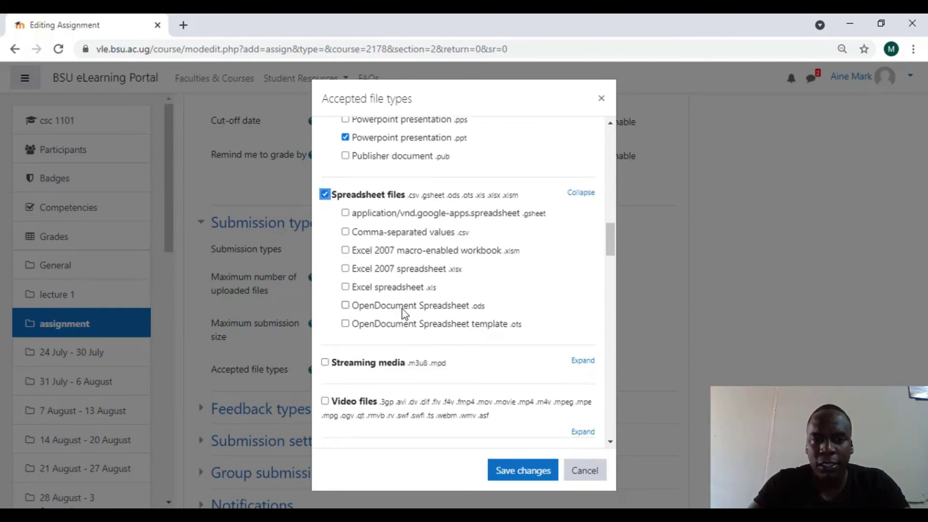
{"action": "left_click", "coordinate": [345, 269]}
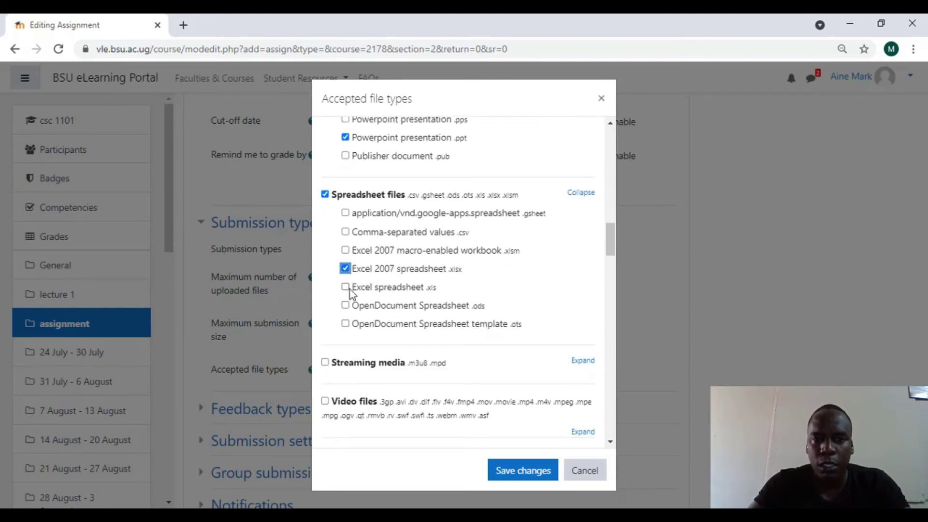
{"action": "left_click", "coordinate": [348, 288]}
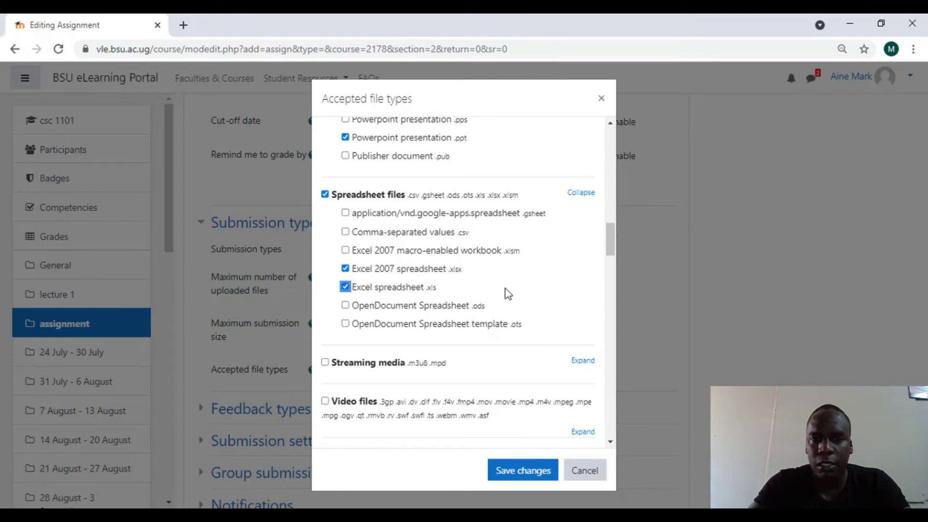
{"action": "scroll", "coordinate": [563, 331], "scroll_direction": "down", "scroll_amount": 3}
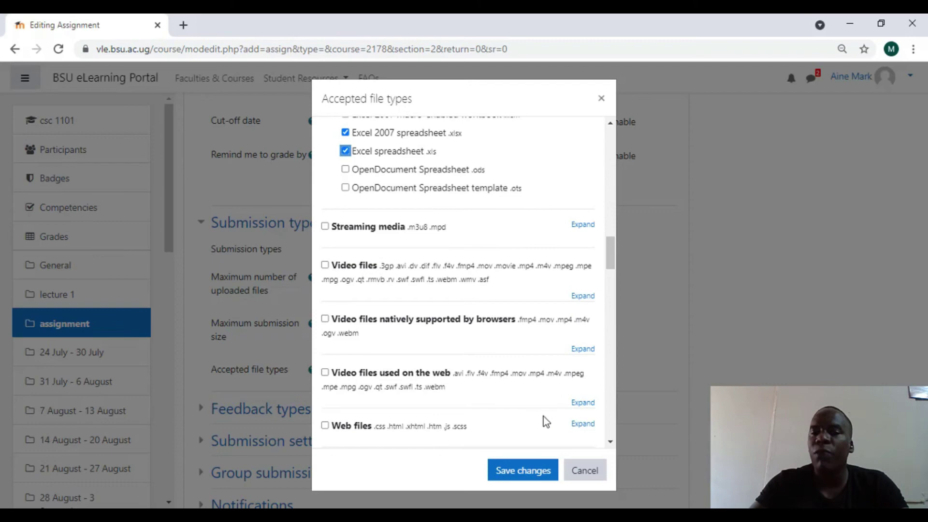
{"action": "left_click", "coordinate": [536, 475]}
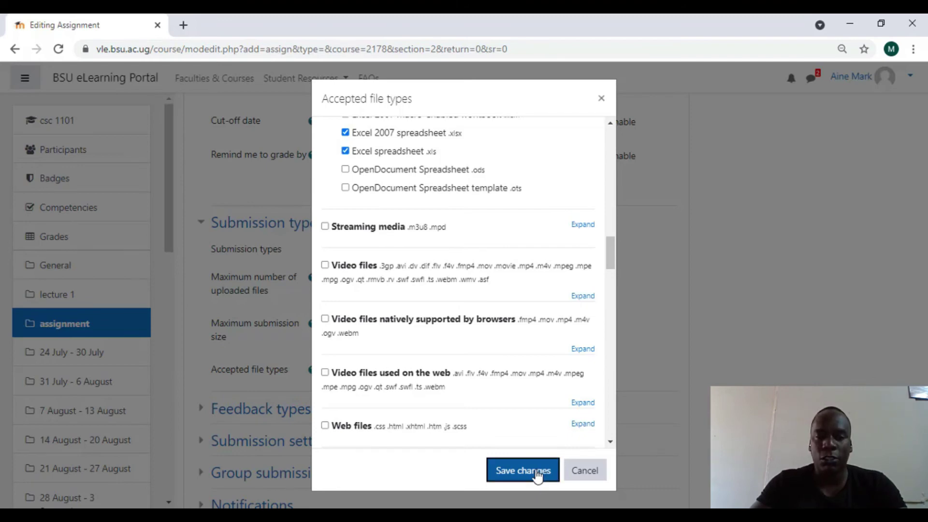
Review the Submission settings section, then collapse it again
{"action": "scroll", "coordinate": [456, 302], "scroll_direction": "down", "scroll_amount": 4}
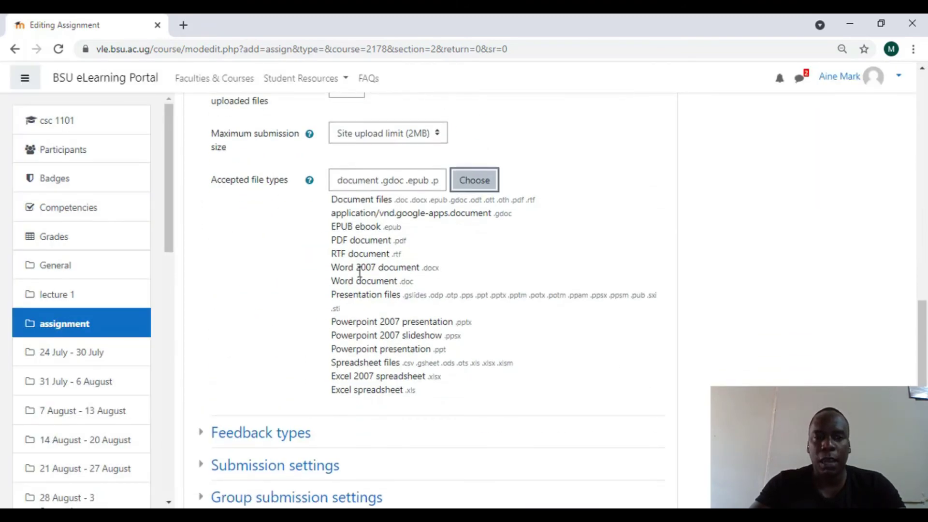
{"action": "scroll", "coordinate": [481, 362], "scroll_direction": "down", "scroll_amount": 2}
{"action": "scroll", "coordinate": [540, 365], "scroll_direction": "down", "scroll_amount": 3}
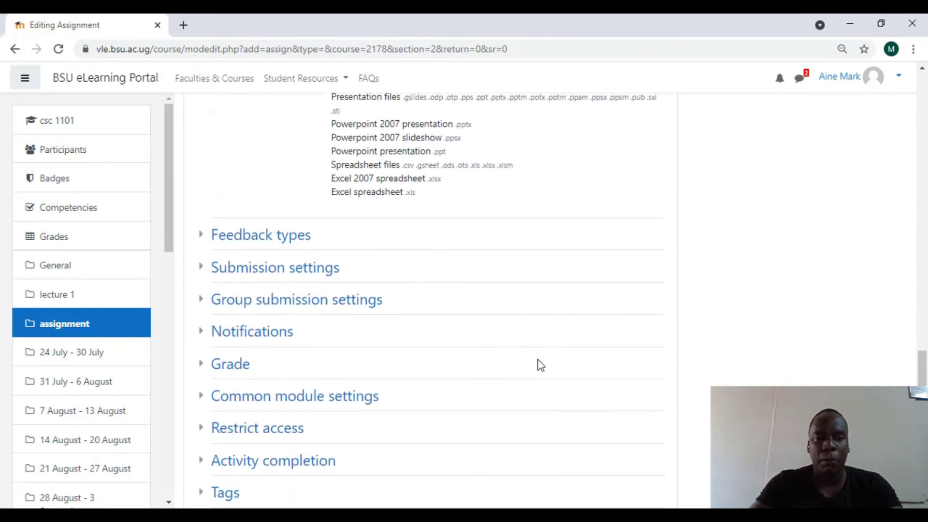
{"action": "left_click", "coordinate": [206, 268]}
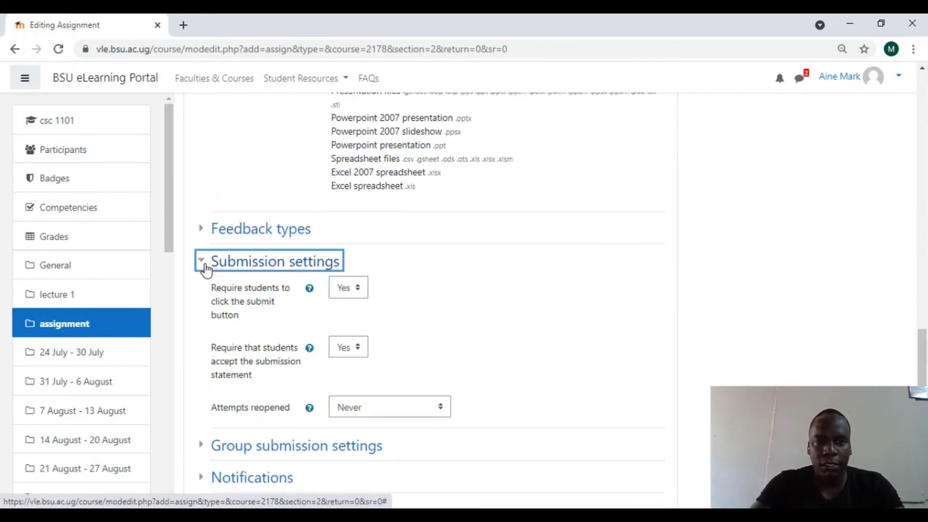
{"action": "left_click", "coordinate": [297, 289]}
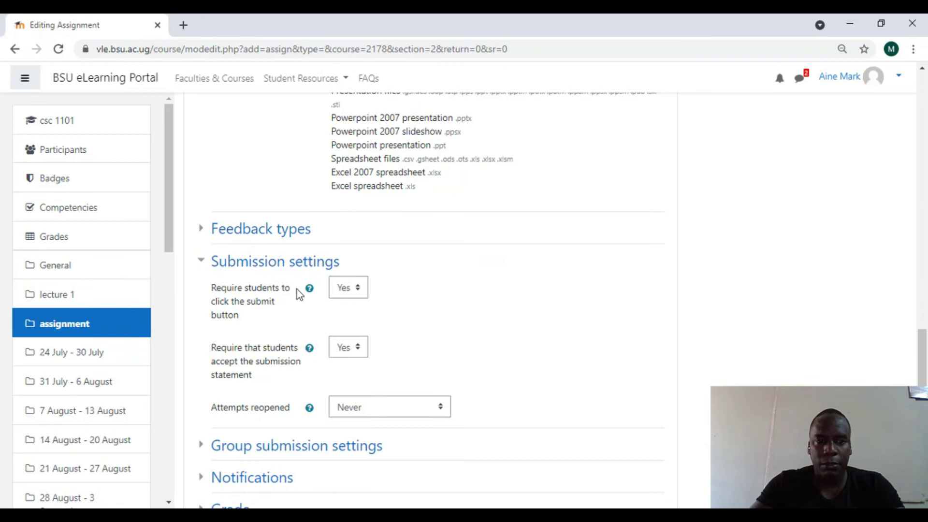
{"action": "left_click", "coordinate": [210, 265]}
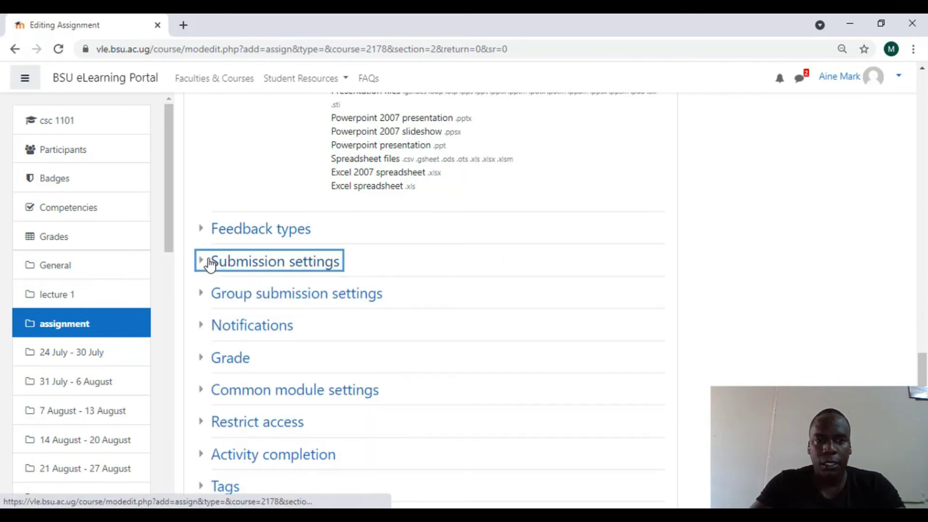
Add a Date access restriction making the assignment available from 9 July 2021, 00:00
{"action": "scroll", "coordinate": [347, 295], "scroll_direction": "down", "scroll_amount": 2}
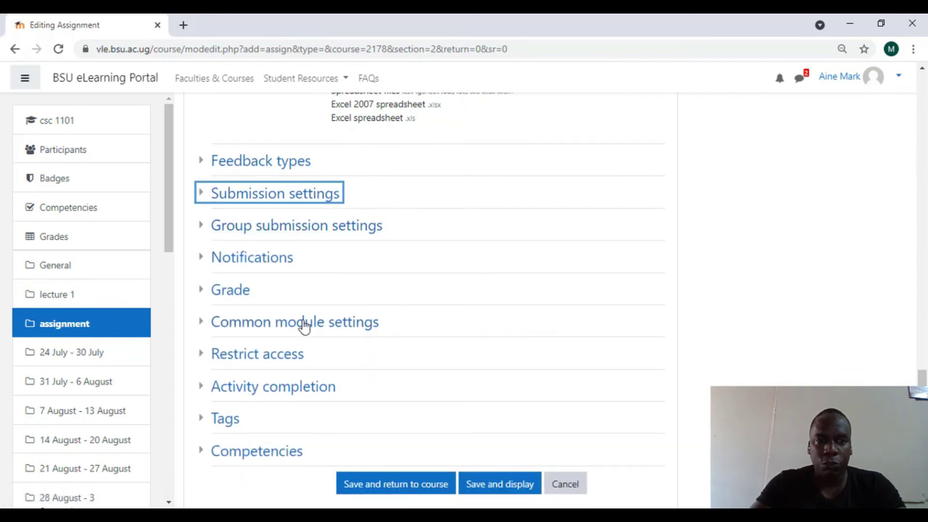
{"action": "left_click", "coordinate": [200, 354]}
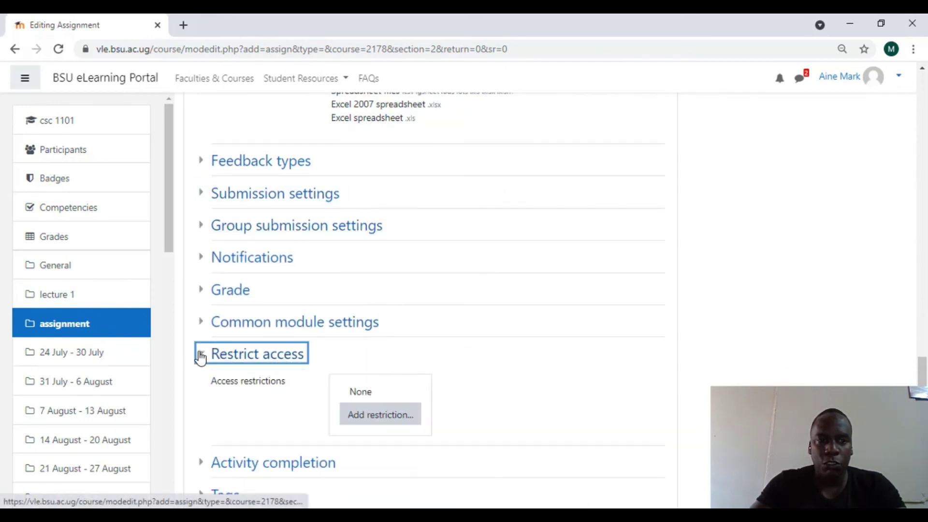
{"action": "left_click", "coordinate": [382, 415]}
{"action": "left_click", "coordinate": [412, 248]}
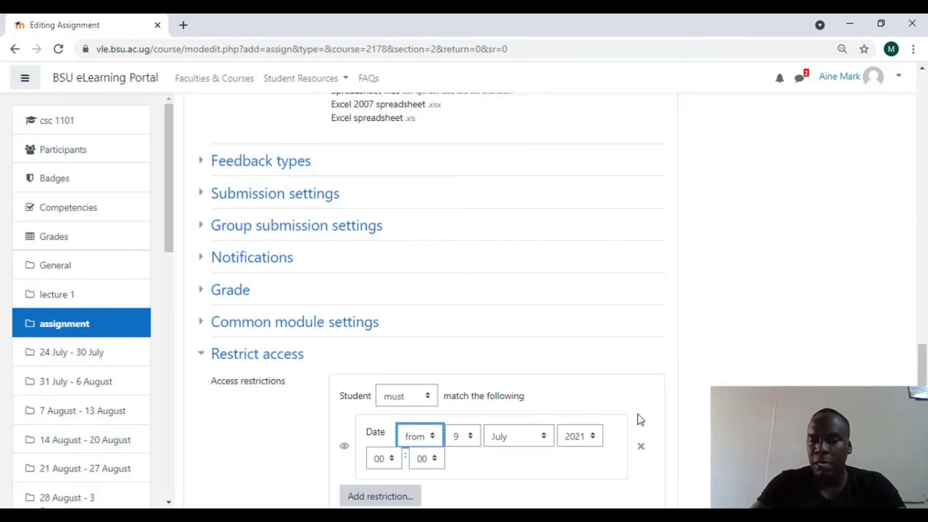
{"action": "scroll", "coordinate": [752, 386], "scroll_direction": "down", "scroll_amount": 4}
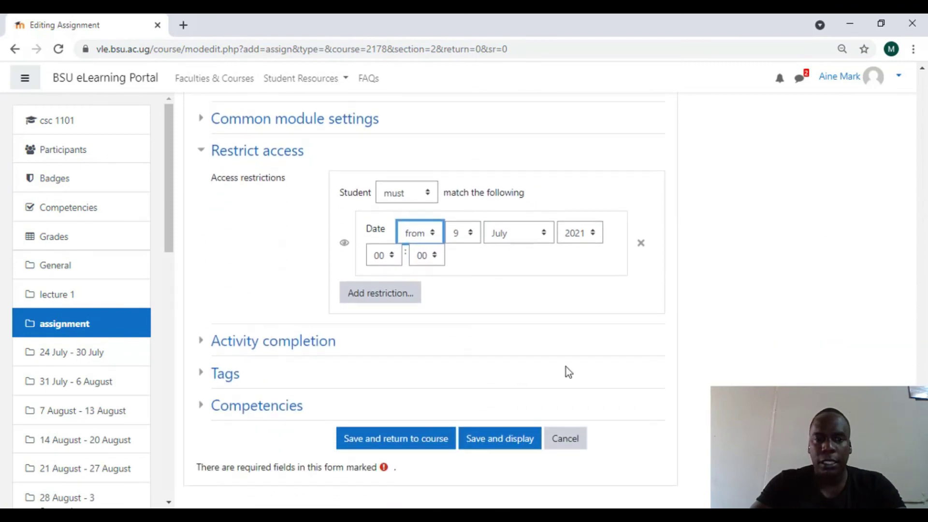
Enable 'Expect completed on' under Activity completion and set it to 16 July 2021, 17:13
{"action": "left_click", "coordinate": [293, 343]}
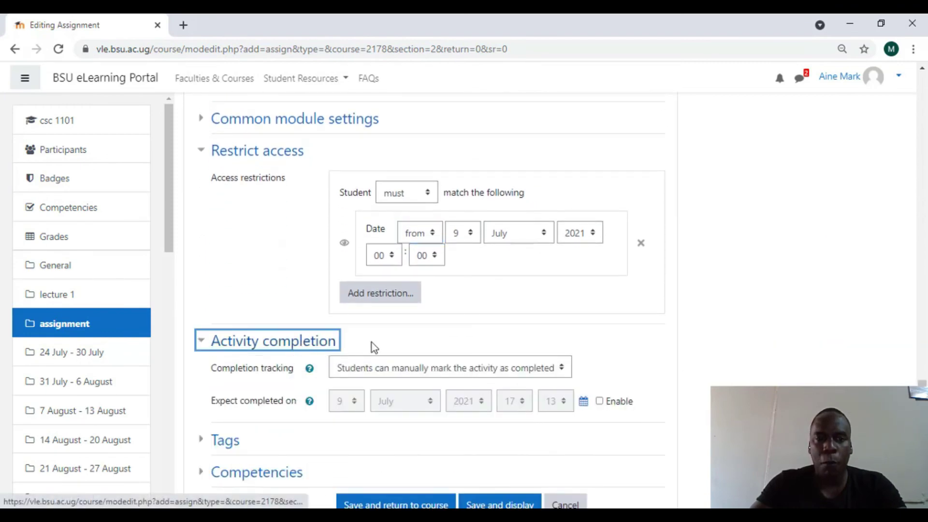
{"action": "left_click", "coordinate": [601, 403]}
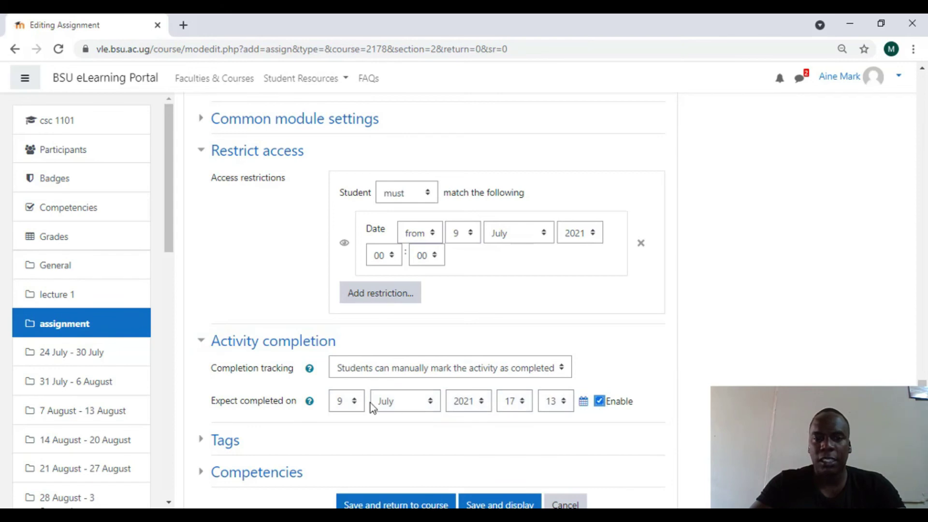
{"action": "left_click", "coordinate": [358, 401]}
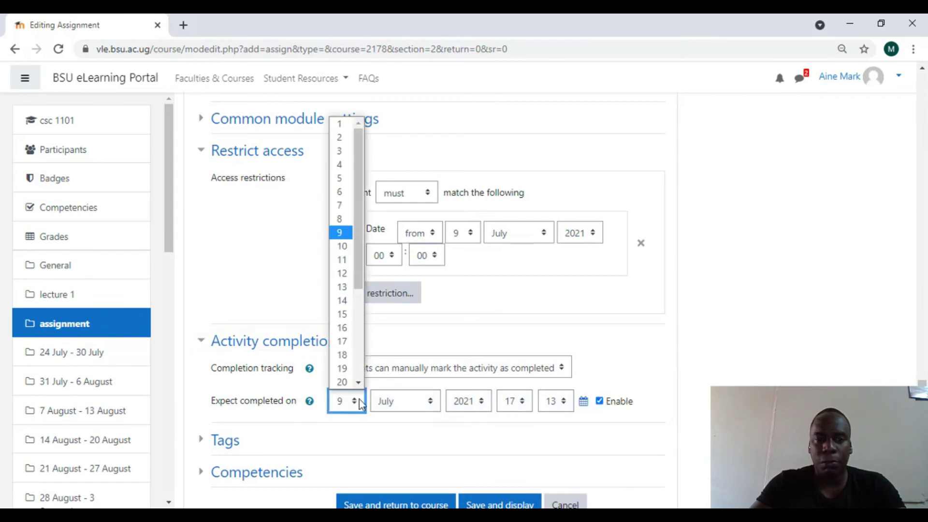
{"action": "left_click", "coordinate": [345, 328]}
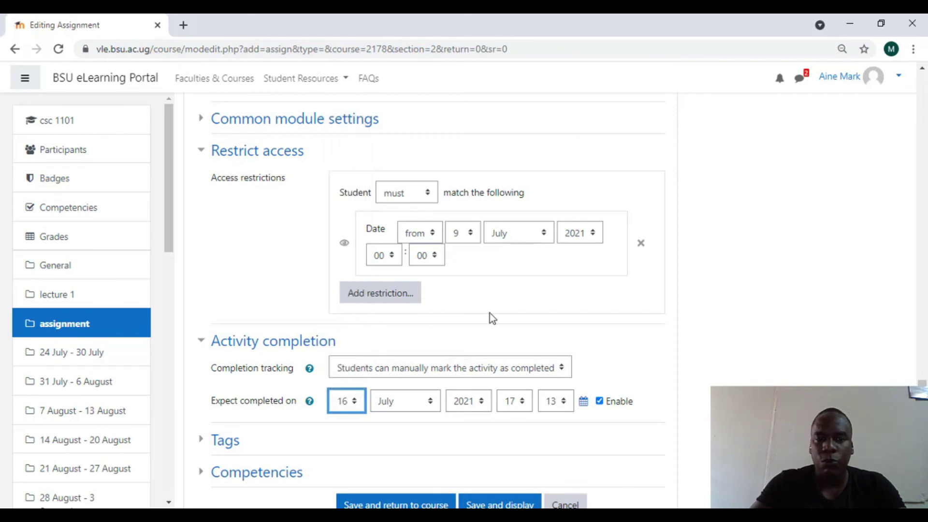
{"action": "scroll", "coordinate": [626, 322], "scroll_direction": "down", "scroll_amount": 2}
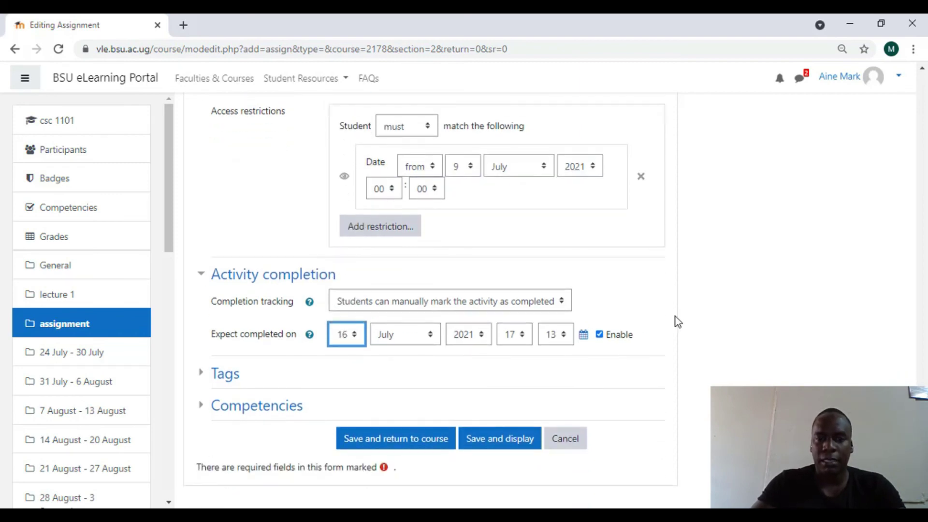
Save the assignment back to the ODeL course page and turn editing off
{"action": "left_click", "coordinate": [412, 441]}
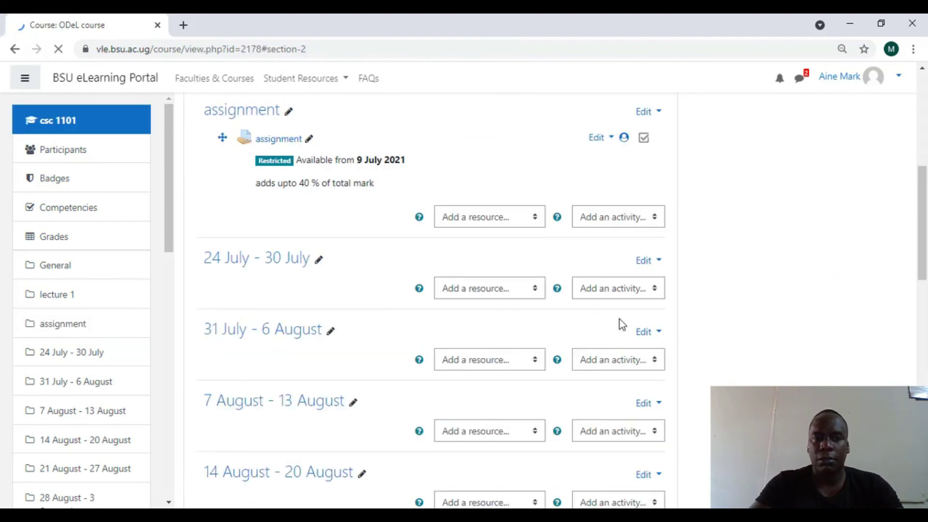
{"action": "scroll", "coordinate": [761, 283], "scroll_direction": "up", "scroll_amount": 7}
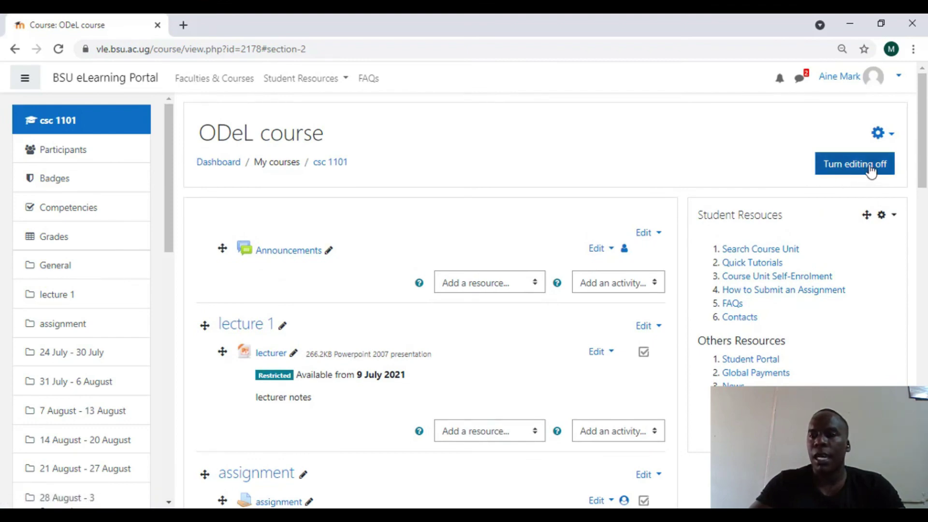
{"action": "left_click", "coordinate": [870, 170]}
{"action": "scroll", "coordinate": [576, 323], "scroll_direction": "down", "scroll_amount": 3}
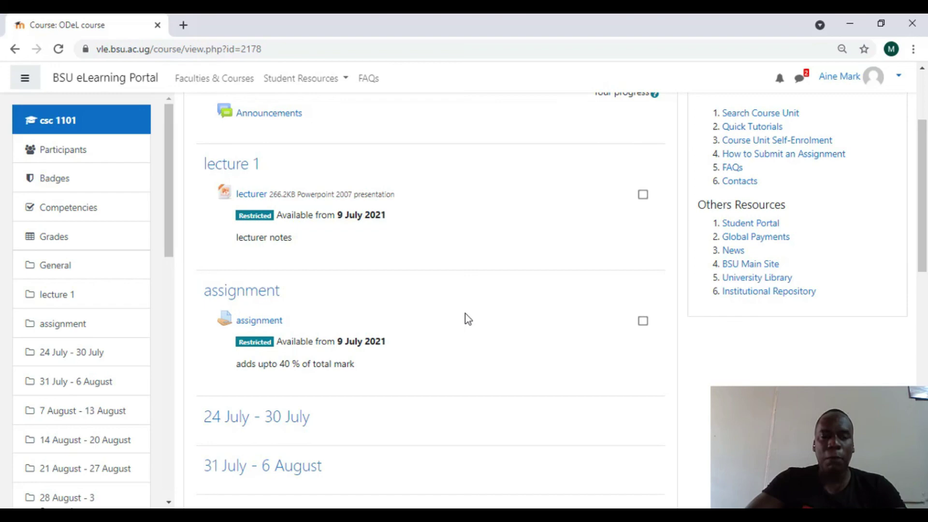
{"action": "left_click", "coordinate": [71, 238]}
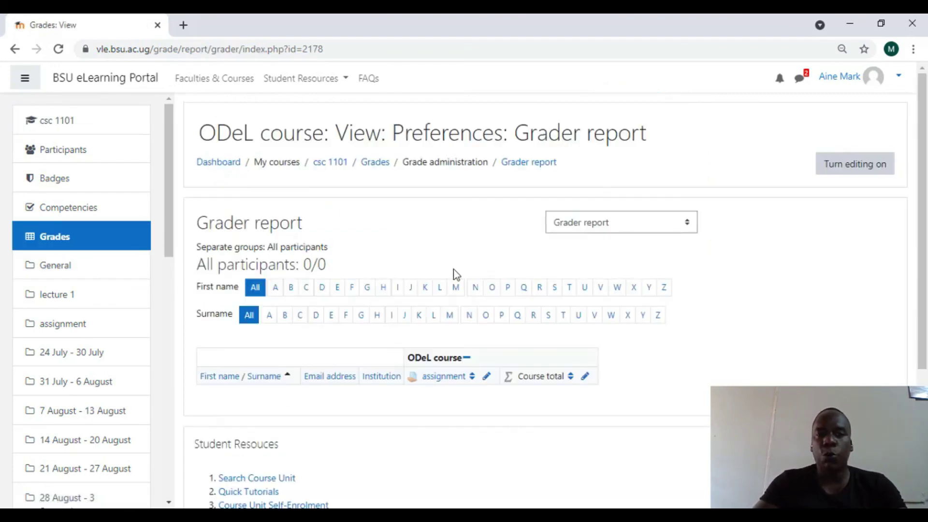
{"action": "scroll", "coordinate": [672, 352], "scroll_direction": "down", "scroll_amount": 3}
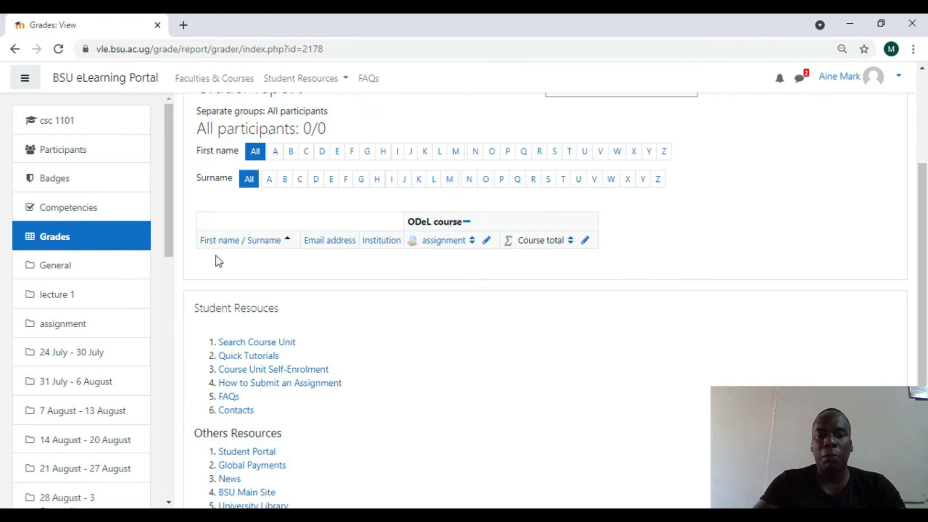